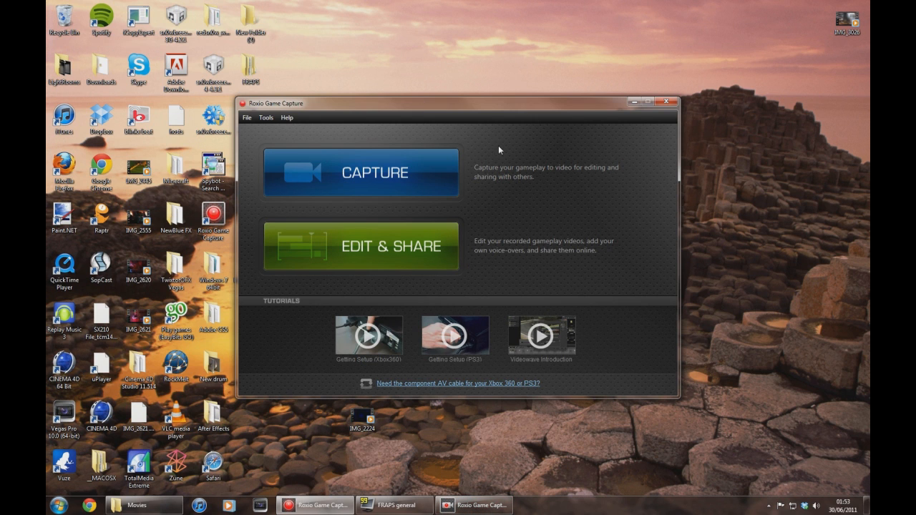
Open the gameplay capture workspace and choose DIVX as the capture format.
left_click(358, 172)
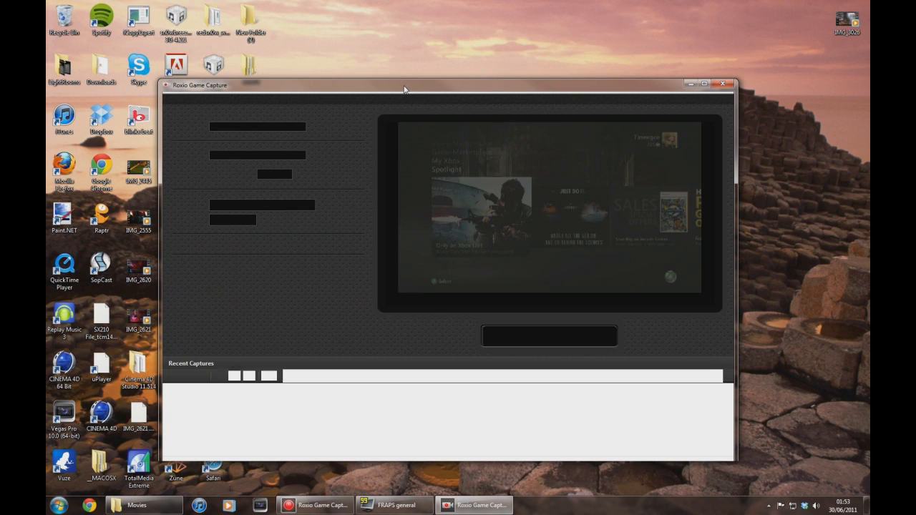
double_click(403, 85)
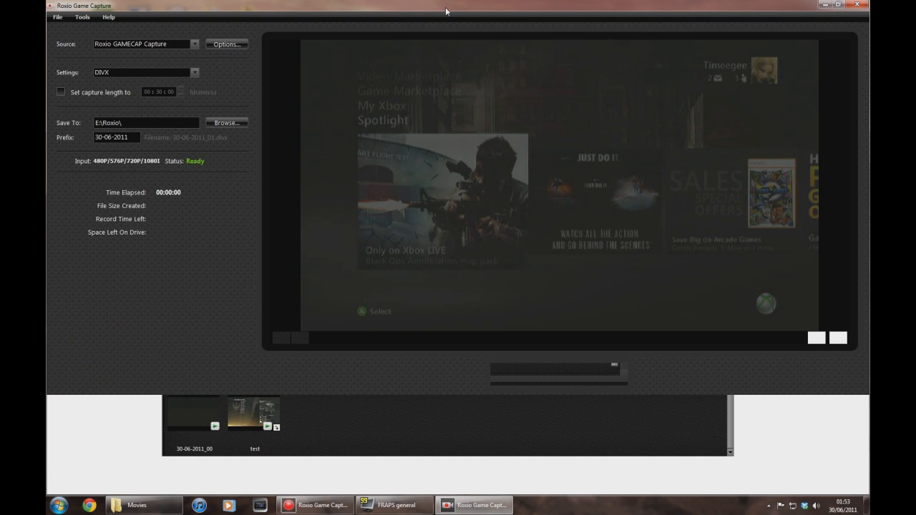
double_click(445, 7)
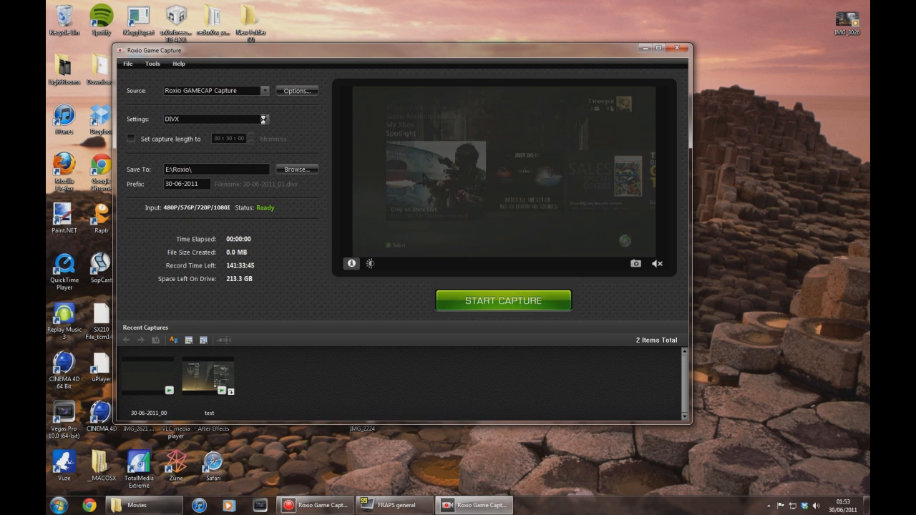
left_click(264, 120)
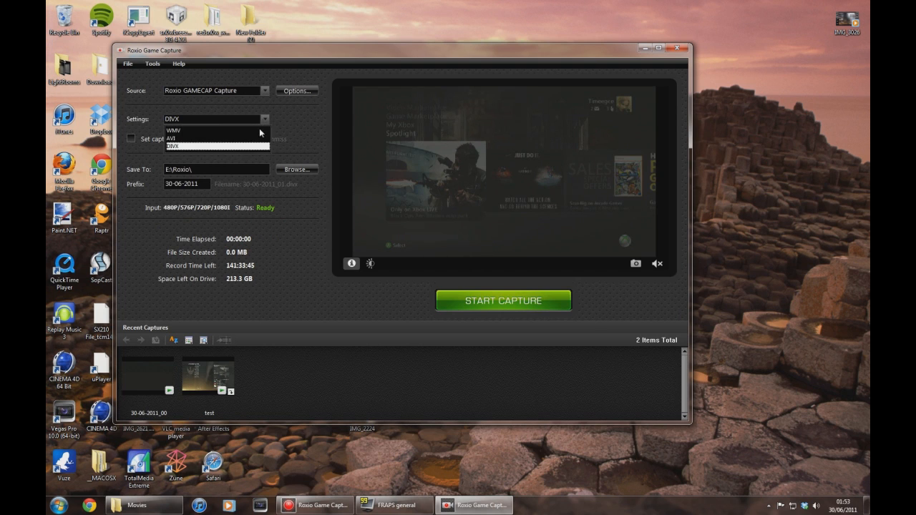
left_click(183, 147)
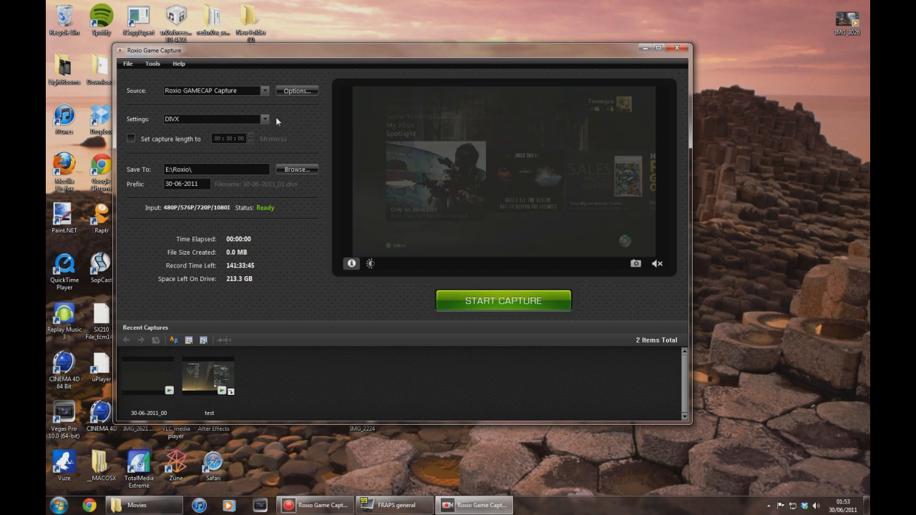
Inspect the picture adjustment controls and recent captures, then close the capture window.
left_click(368, 264)
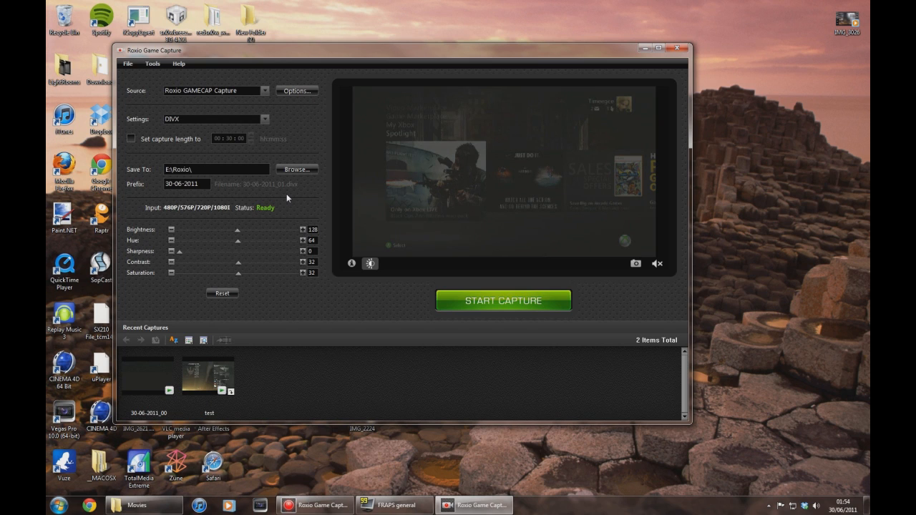
left_click(352, 264)
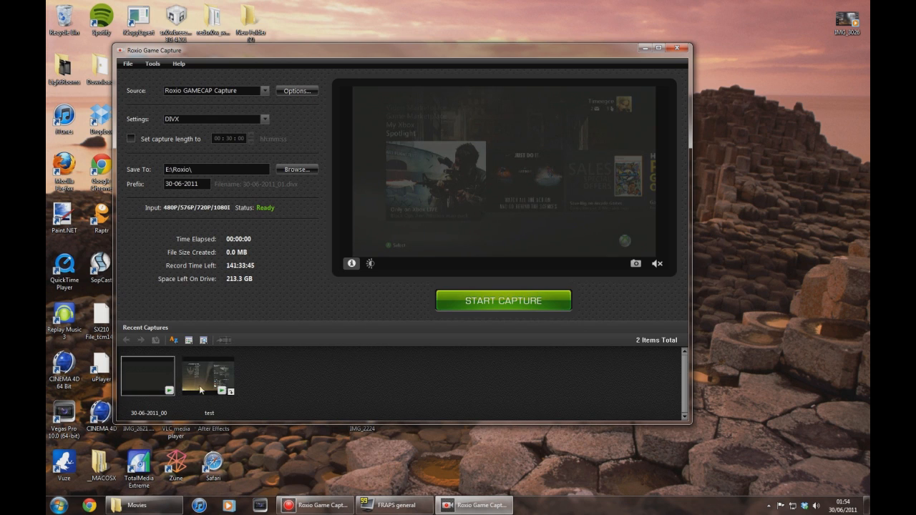
mouse_move(202, 397)
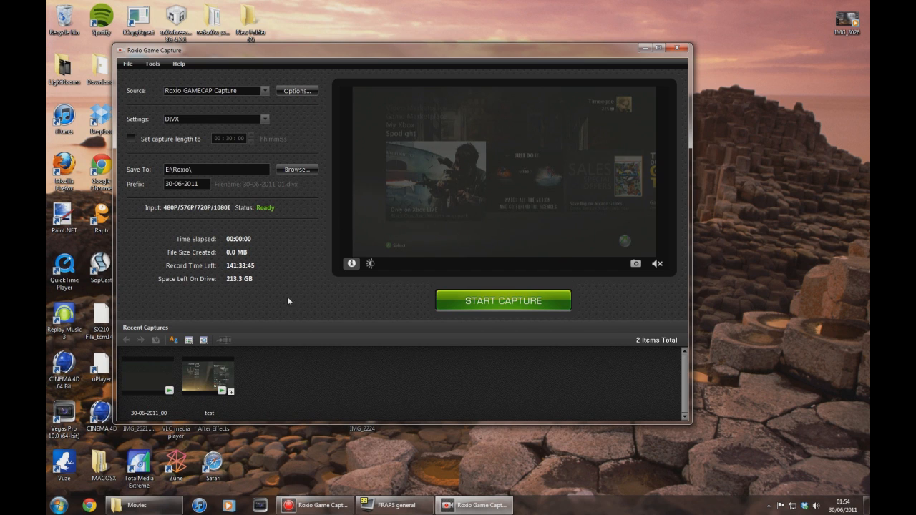
mouse_move(209, 418)
left_click(677, 48)
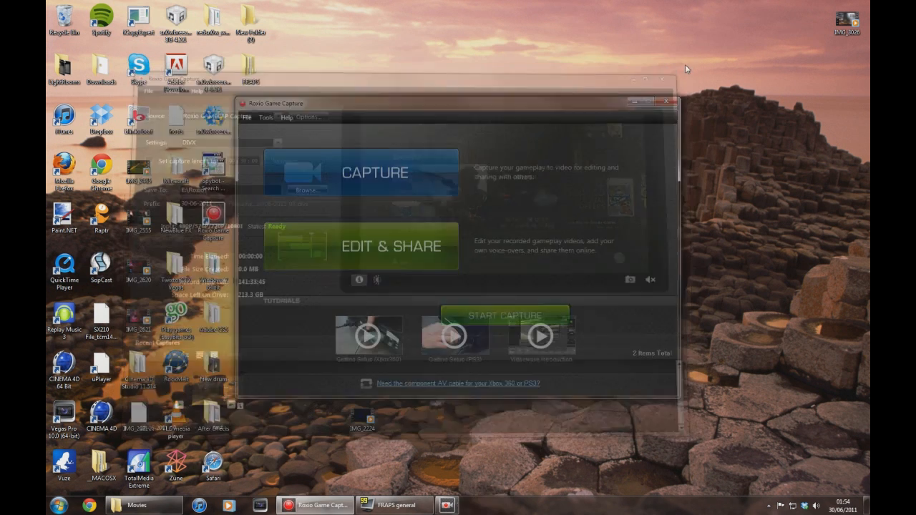
Open Edit & Share and create a new production.
left_click(366, 241)
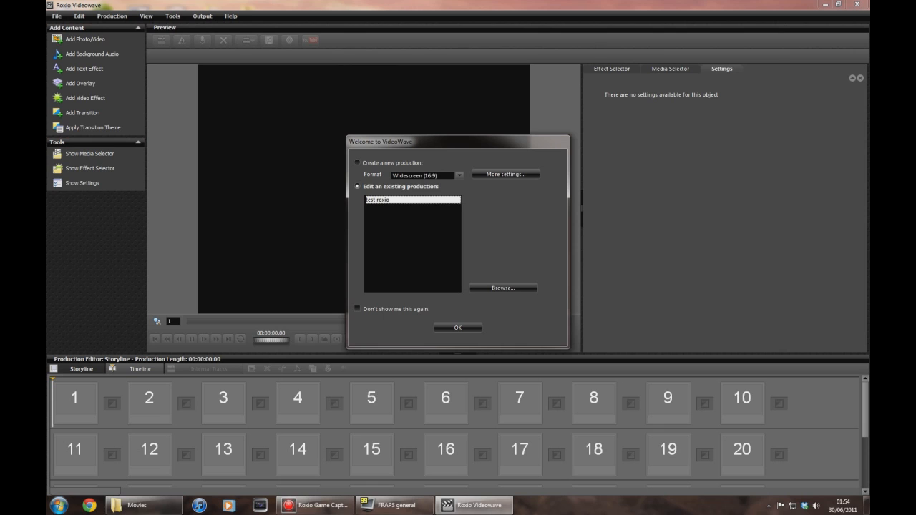
left_click(357, 164)
left_click(451, 328)
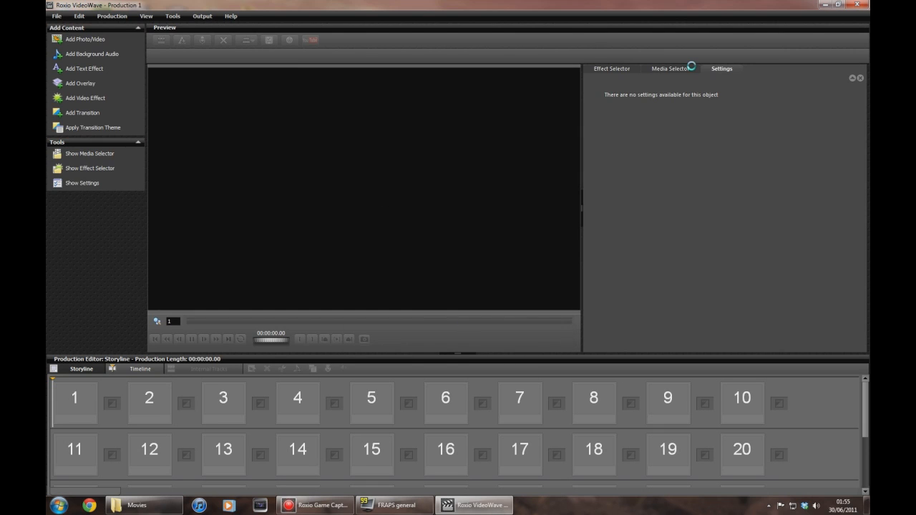
Add the test clip from the media library to the first storyline slot.
left_click(667, 68)
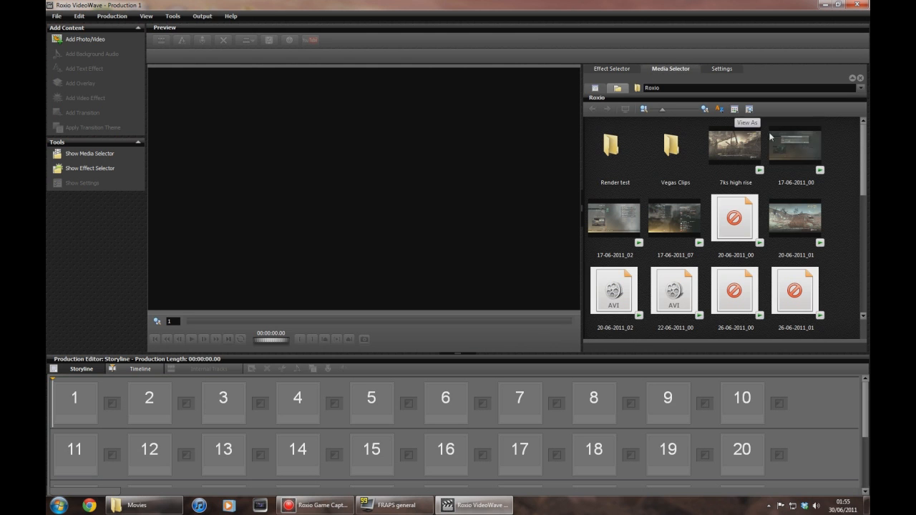
left_click_drag(862, 135, 860, 252)
left_click_drag(791, 227, 80, 395)
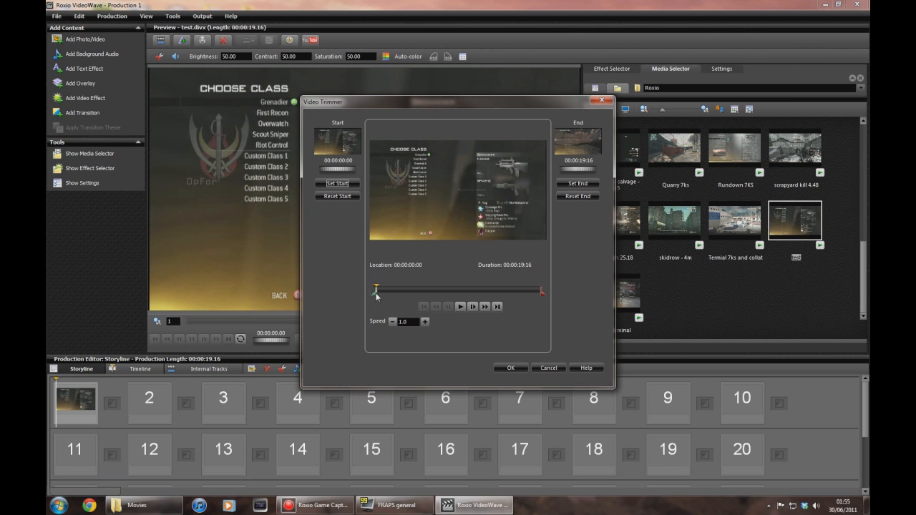
Trim the clip to start at 00:00:12:00 and end at 00:00:13:28.
left_click_drag(375, 293, 478, 298)
left_click_drag(542, 293, 492, 291)
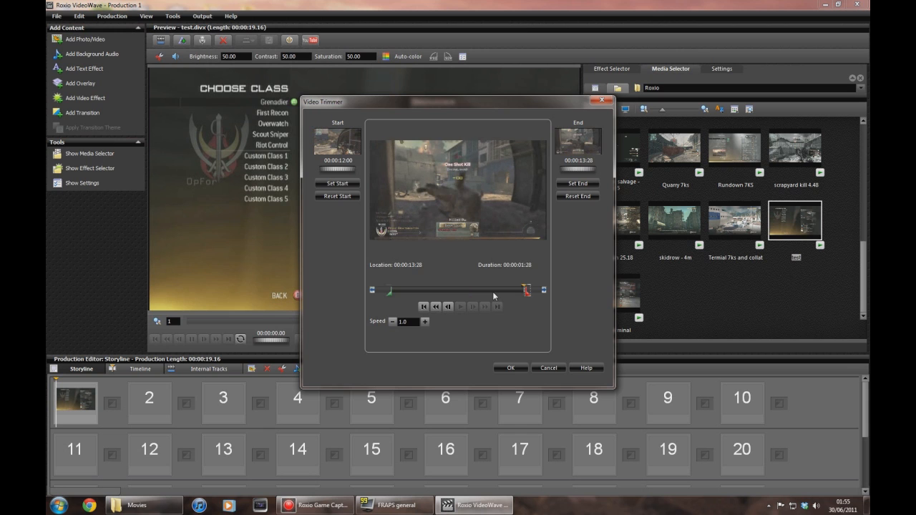
left_click(506, 367)
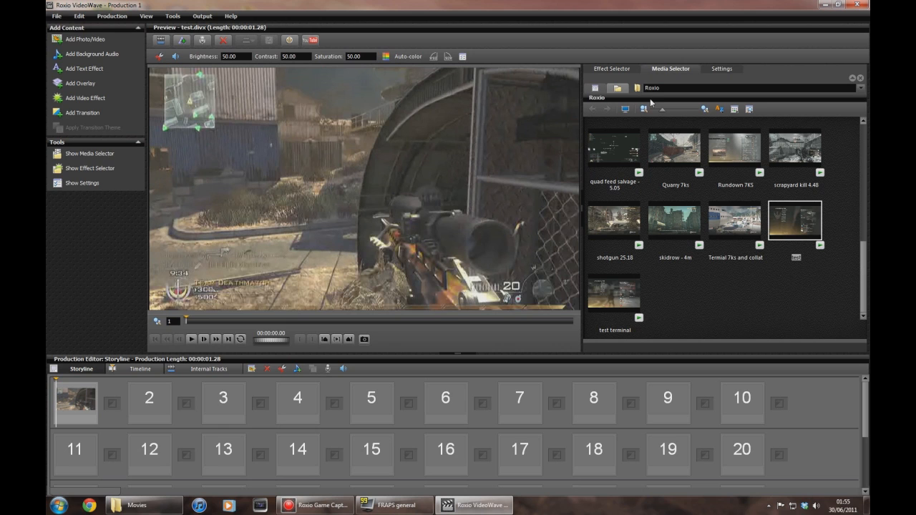
Add the Particle Explosion 2 transition after the first clip in the storyline.
left_click(613, 69)
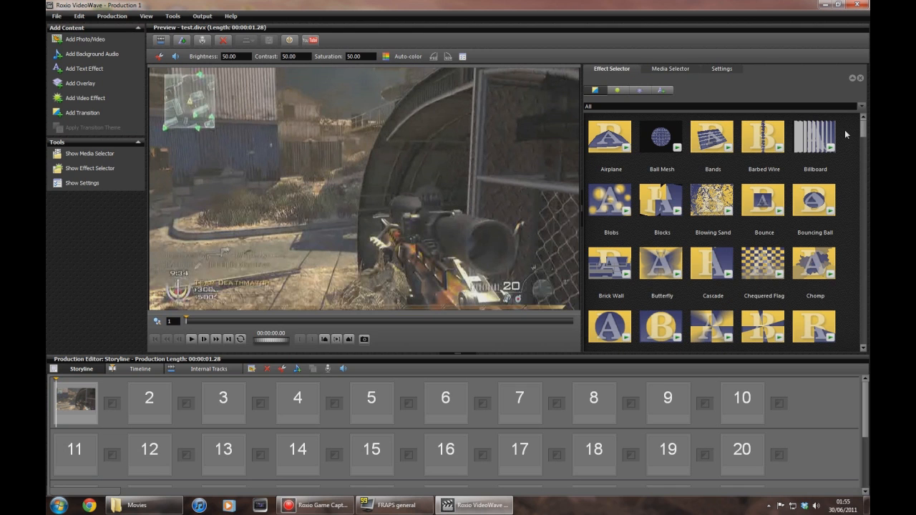
left_click_drag(864, 120, 861, 178)
scroll(862, 175, "down", 3)
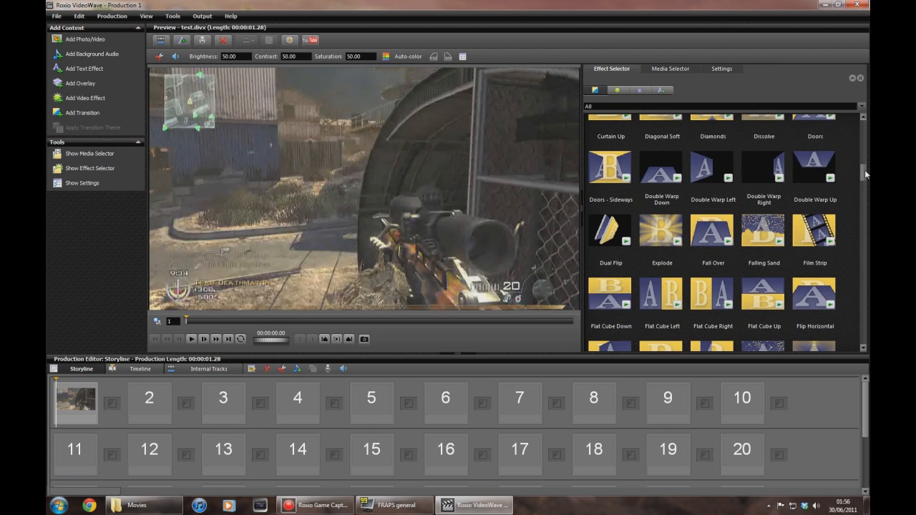
scroll(864, 169, "up", 2)
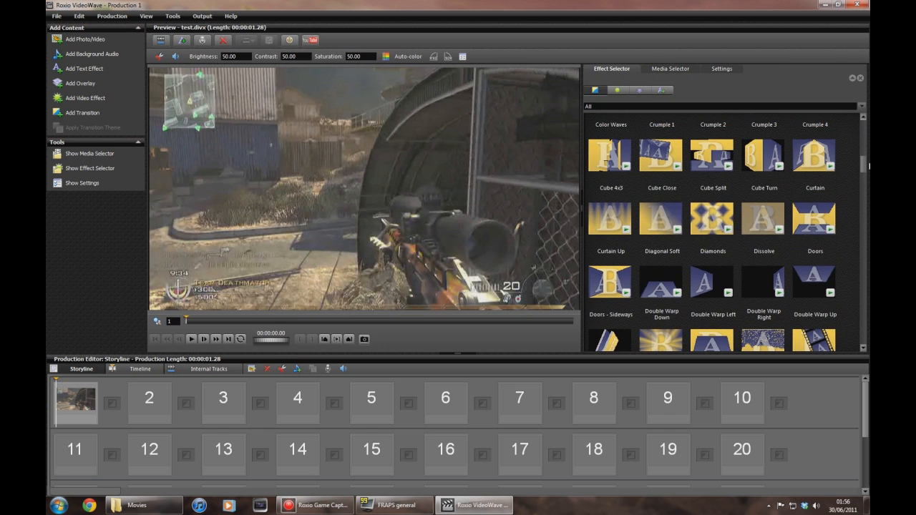
scroll(868, 166, "down", 2)
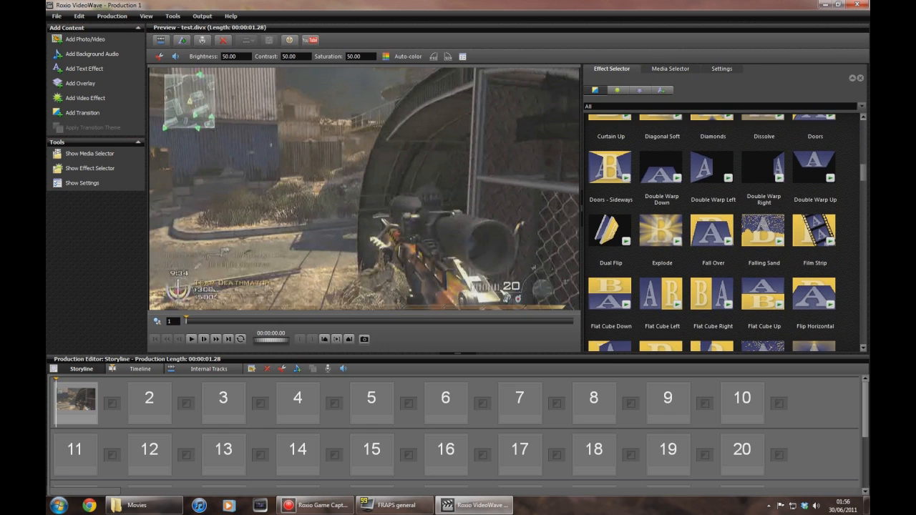
scroll(726, 233, "down", 1)
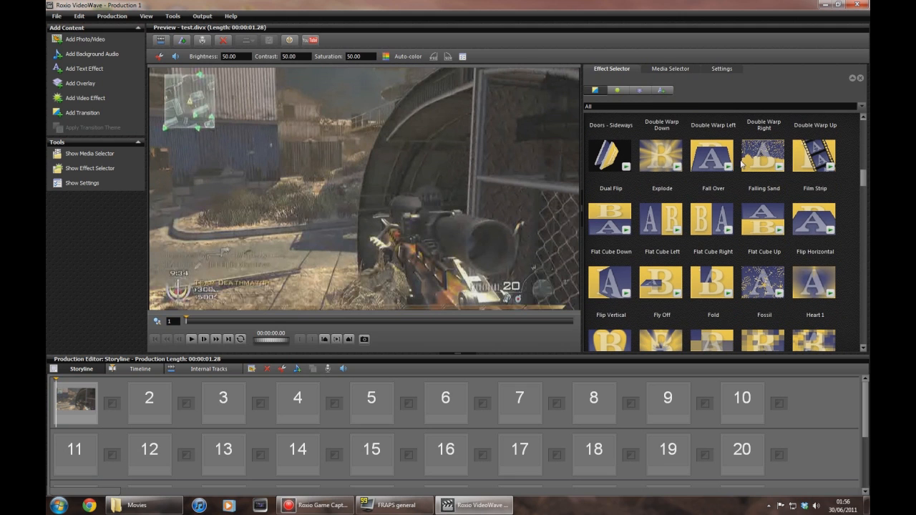
left_click_drag(863, 178, 864, 210)
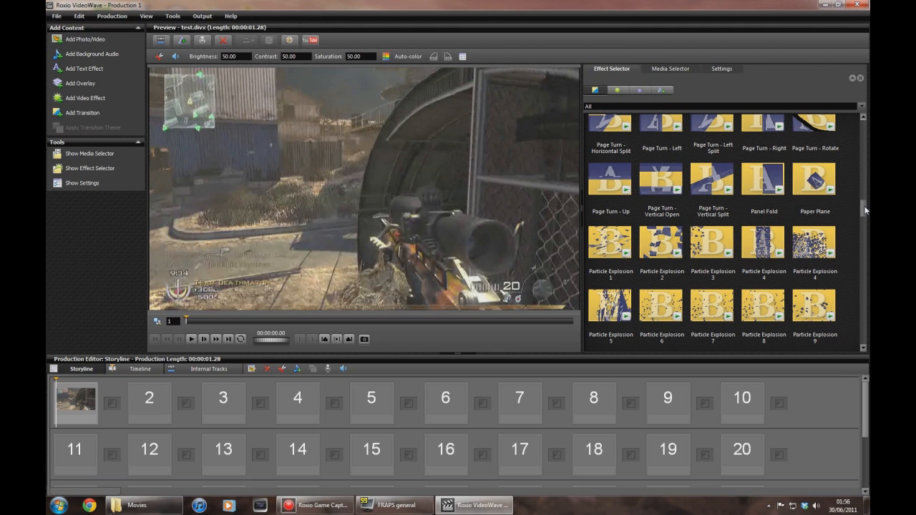
left_click_drag(653, 247, 113, 402)
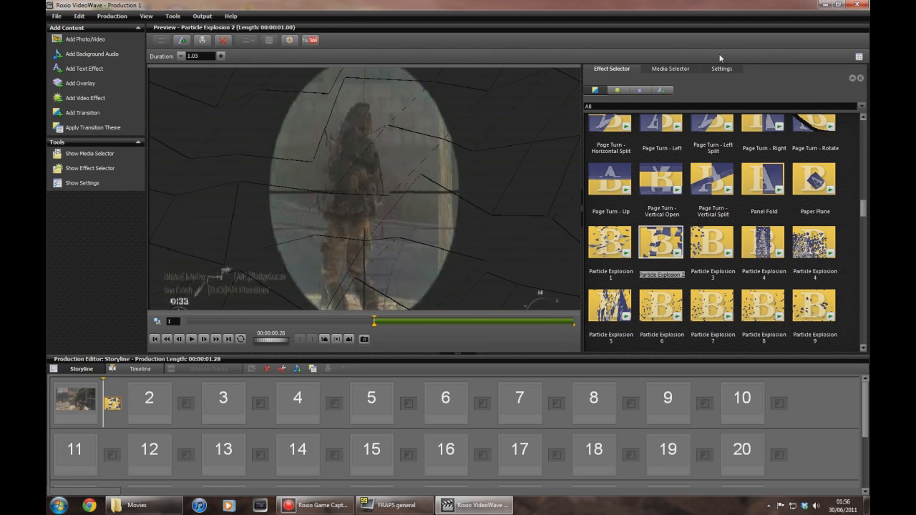
Add the high rise quad clip to the second storyline slot.
left_click(671, 68)
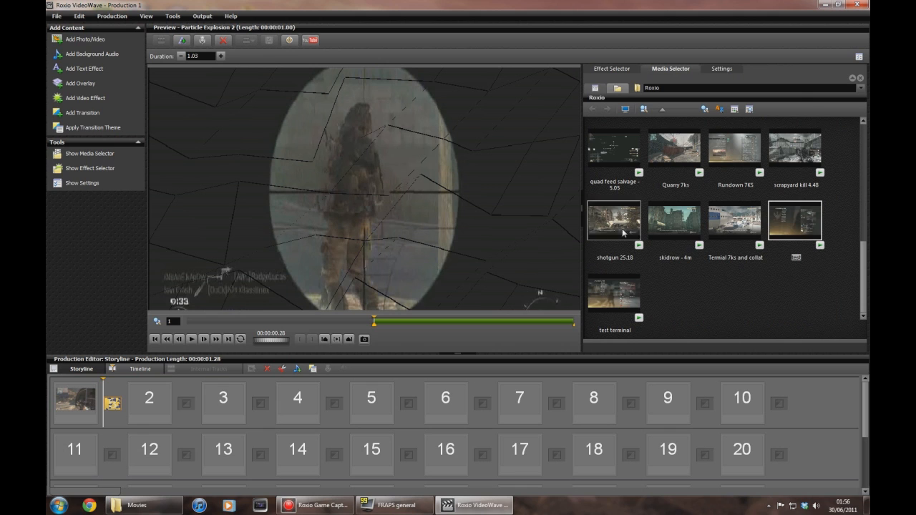
left_click(671, 166)
scroll(671, 169, "up", 1)
left_click(794, 148)
left_click_drag(794, 148, 165, 384)
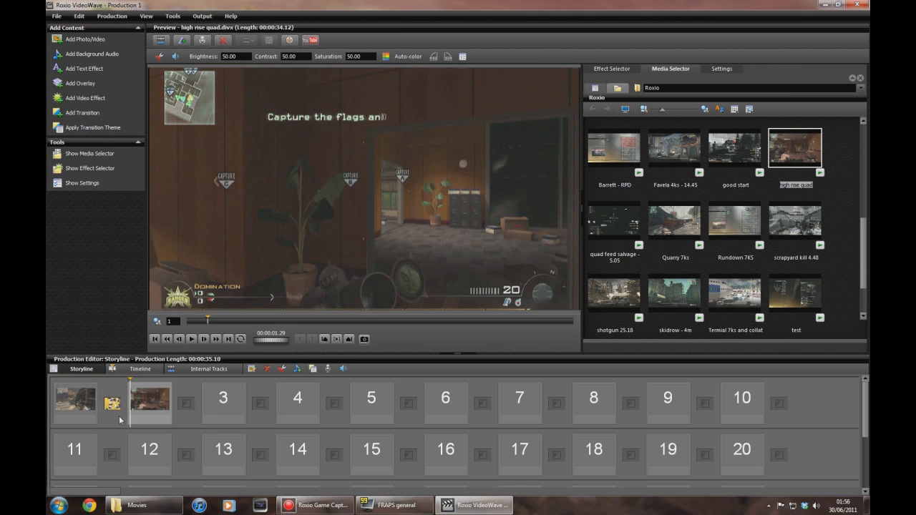
Play and scrub through the first clip in the preview.
left_click(95, 403)
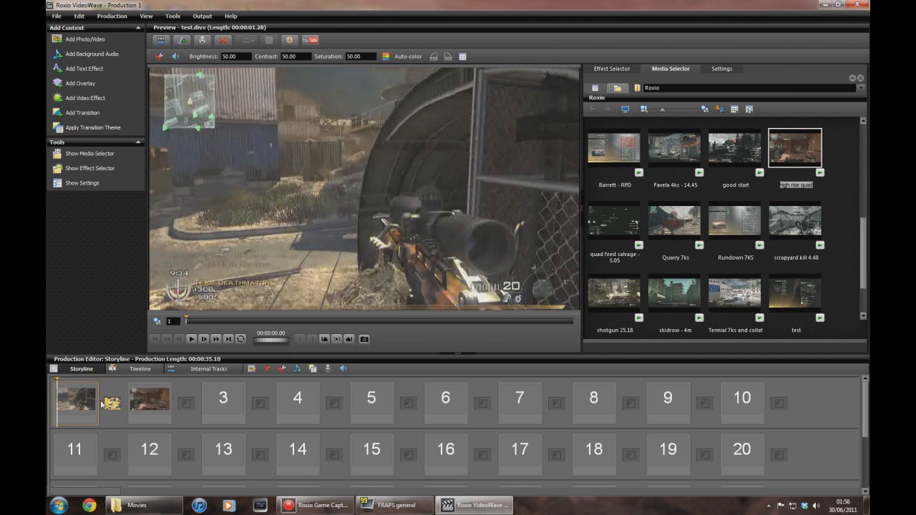
left_click(192, 339)
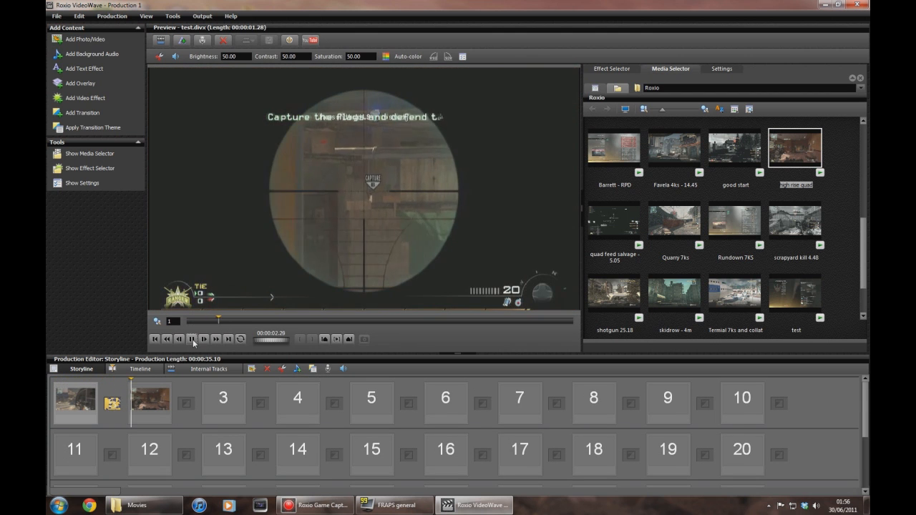
left_click(192, 339)
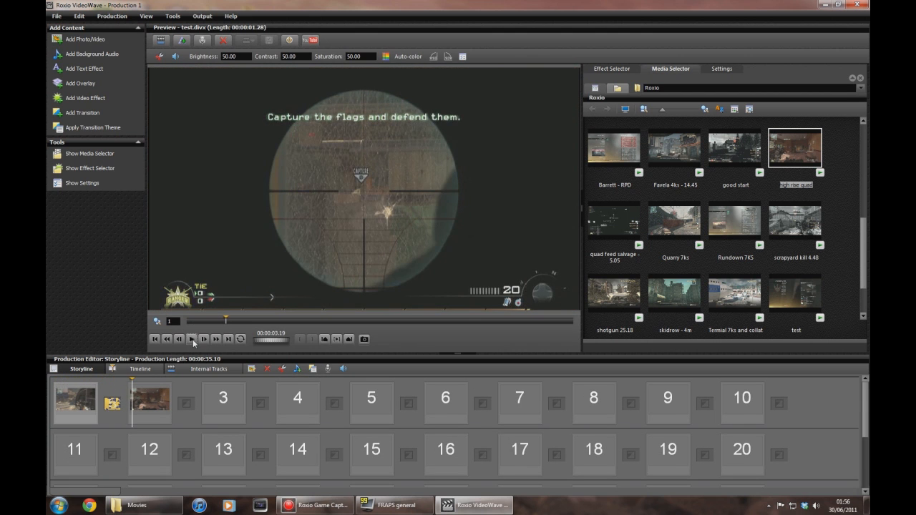
left_click(234, 321)
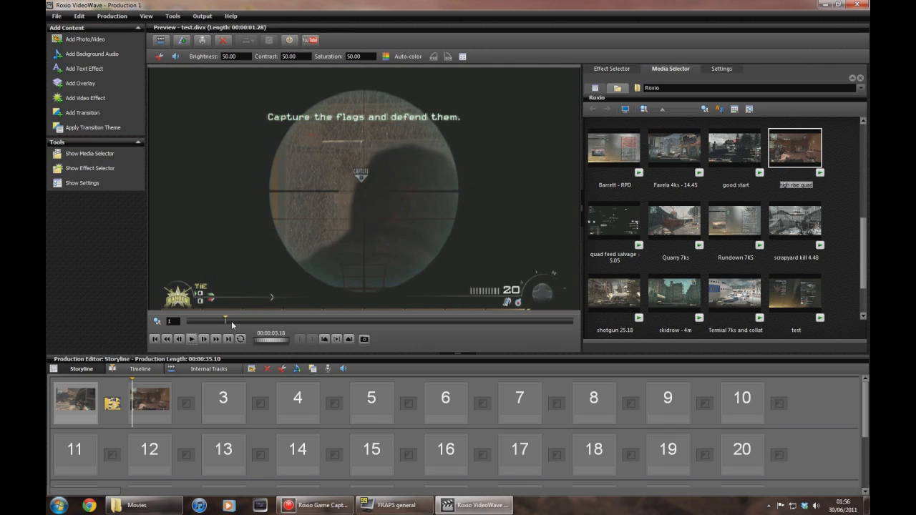
left_click_drag(241, 321, 281, 320)
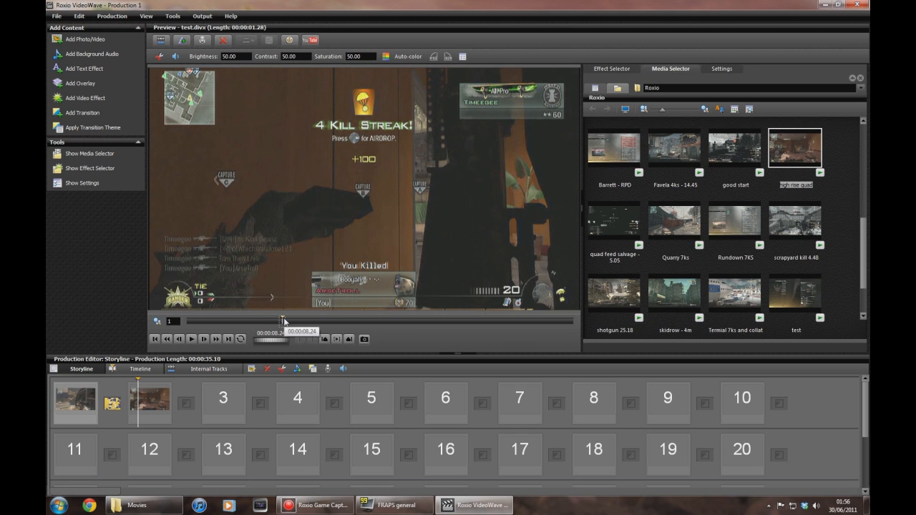
left_click_drag(282, 321, 186, 320)
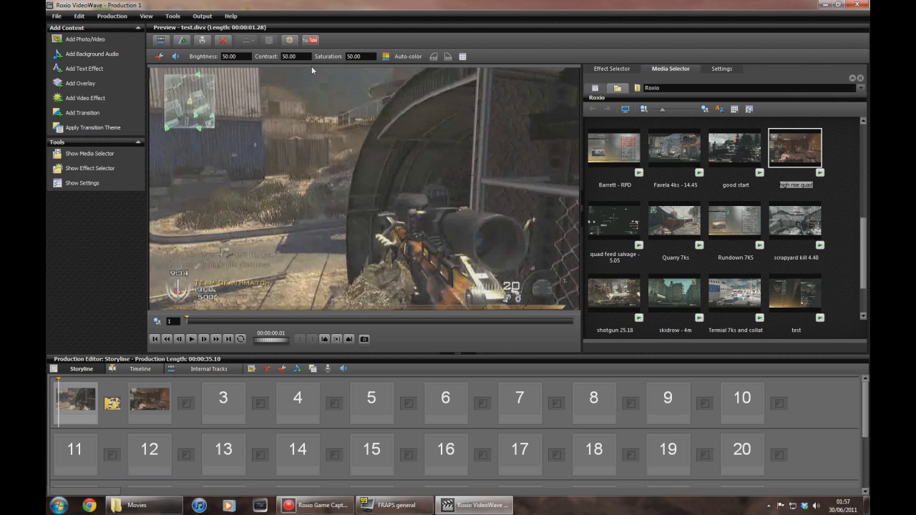
Set the first clip's brightness to 47, contrast to 53 and saturation to 57.
left_click(246, 56)
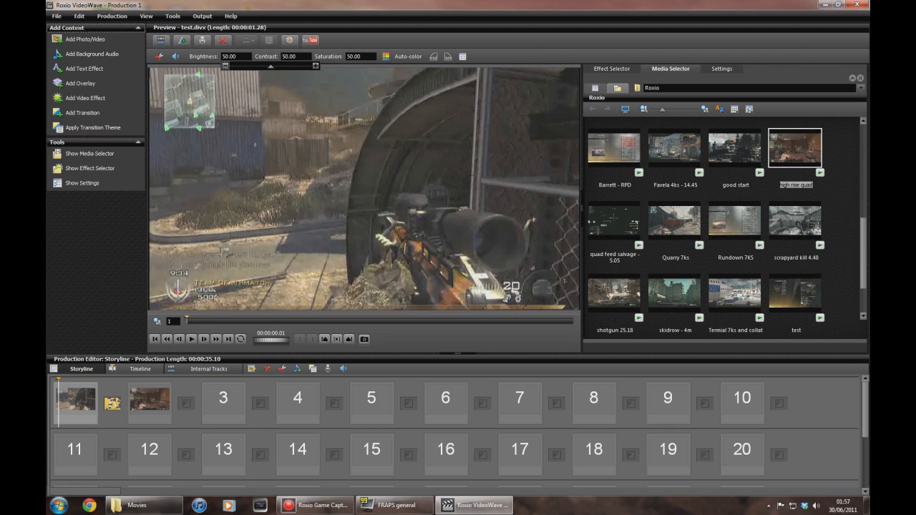
left_click(225, 66)
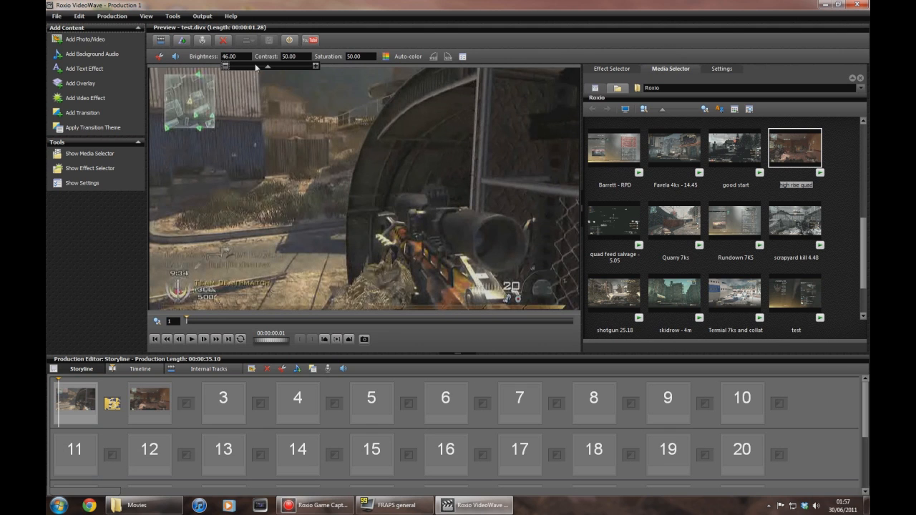
left_click(316, 65)
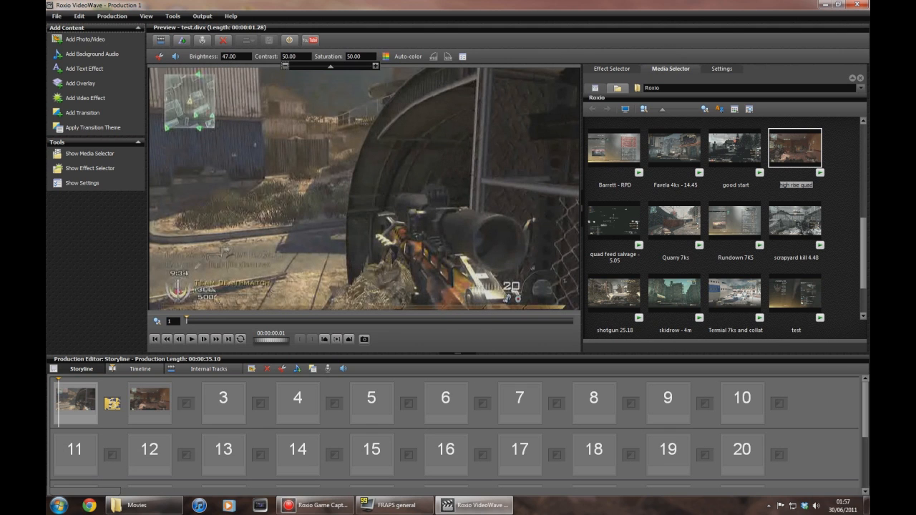
left_click(373, 66)
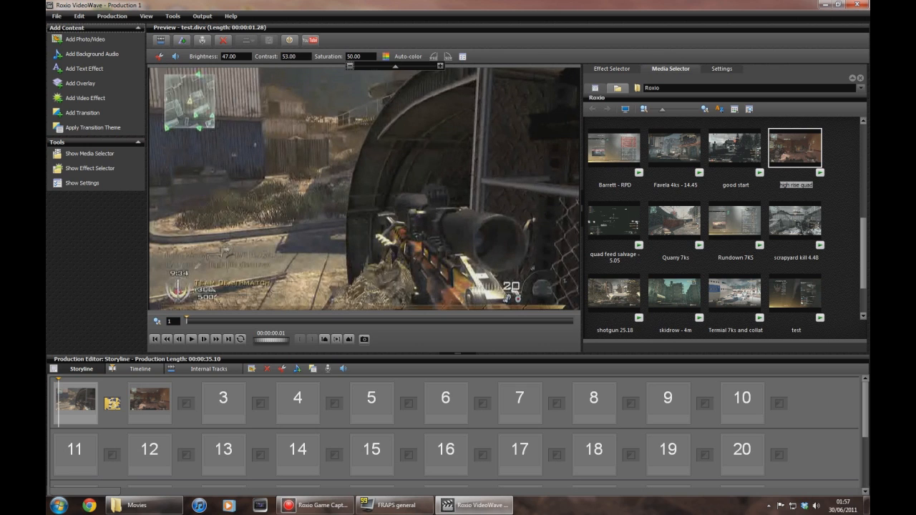
left_click(441, 65)
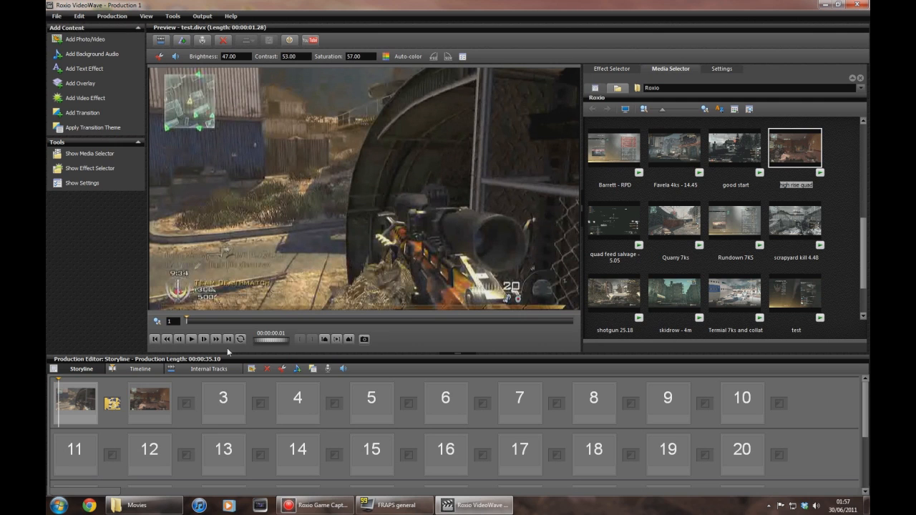
Preview the first clip and switch it to auto colour correction, comparing it against manual correction.
left_click(192, 340)
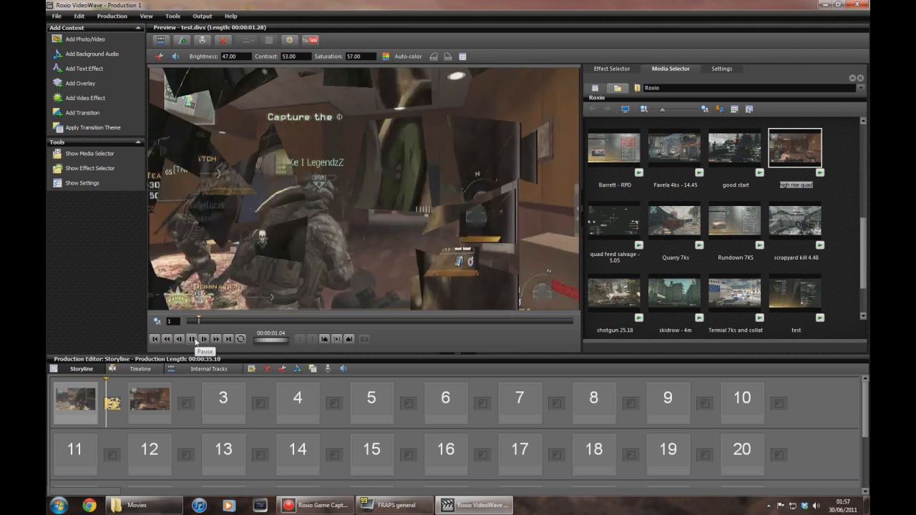
left_click(191, 339)
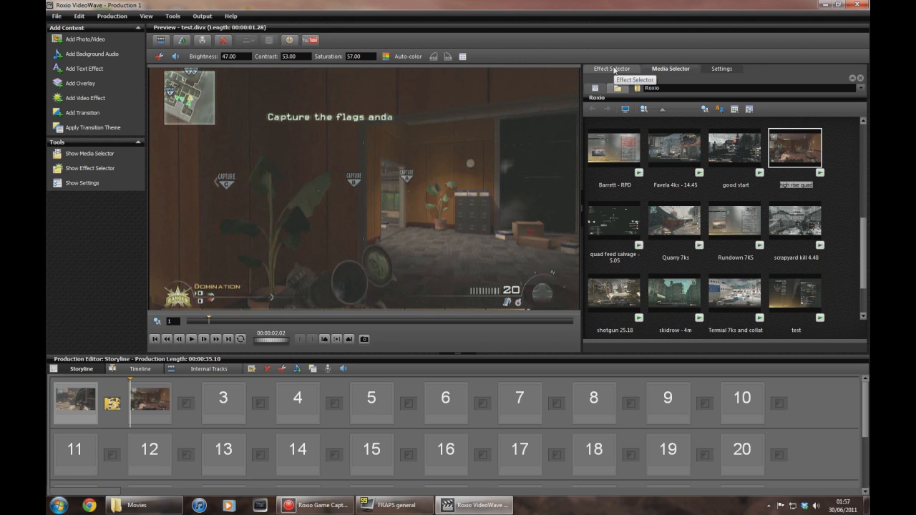
left_click(728, 69)
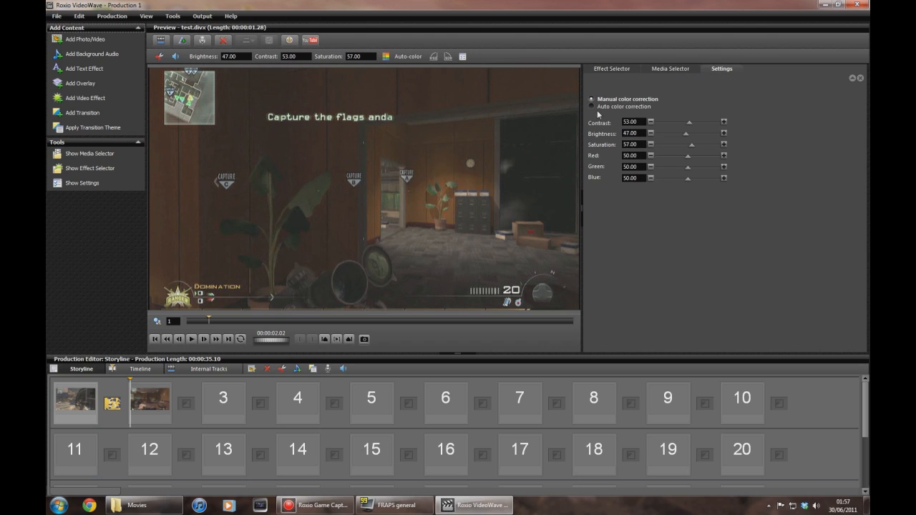
left_click(592, 108)
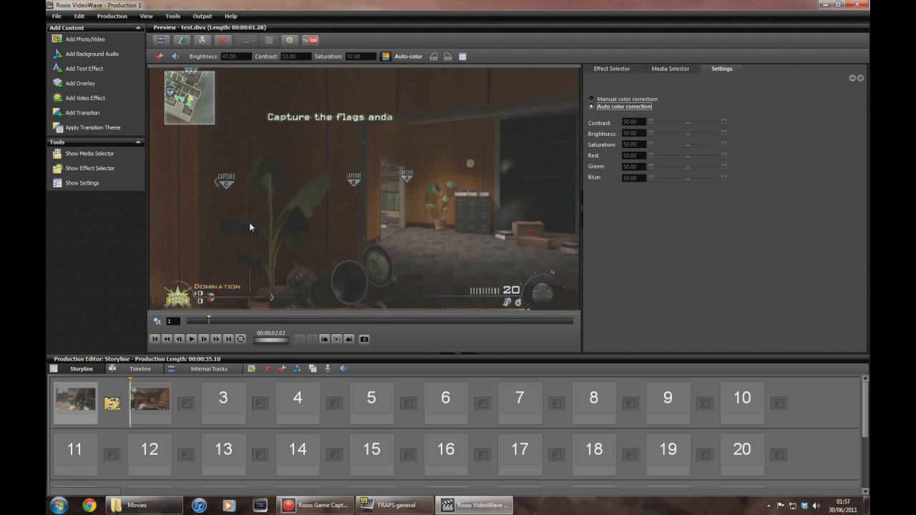
left_click_drag(204, 321, 187, 322)
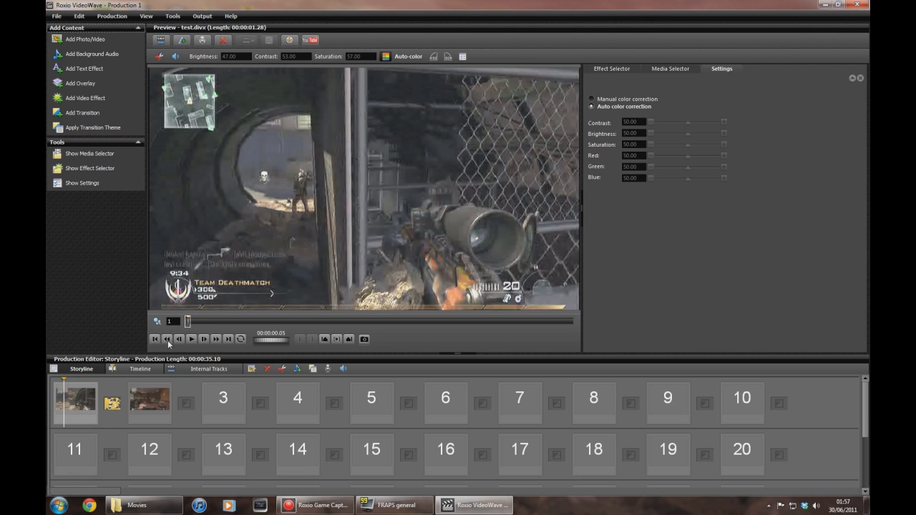
left_click_drag(190, 322, 185, 322)
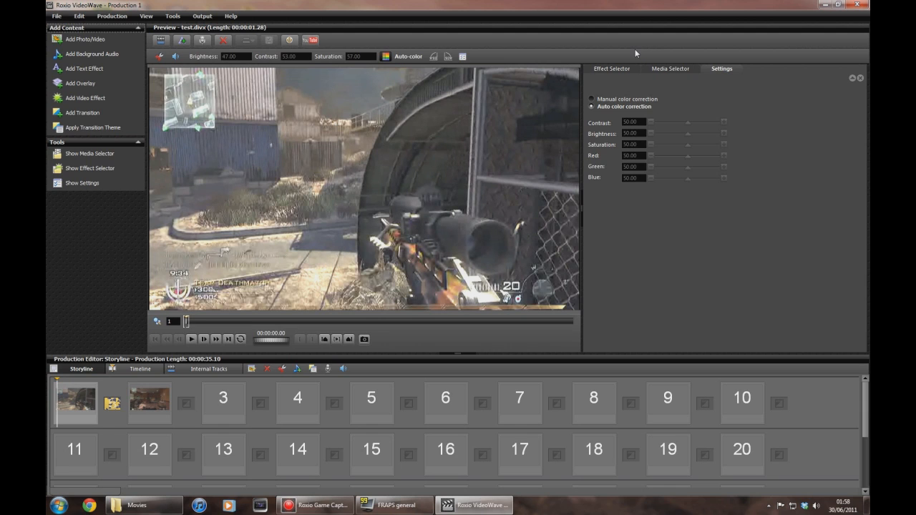
left_click(592, 100)
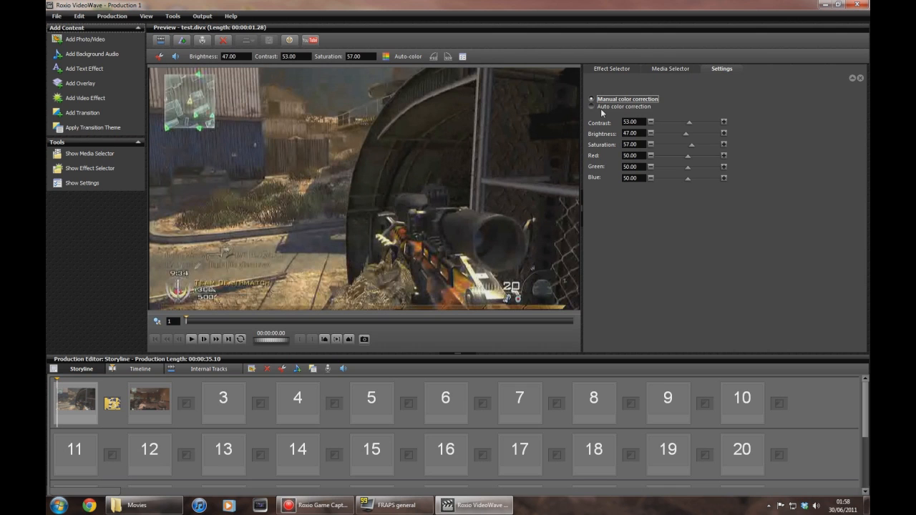
left_click(593, 107)
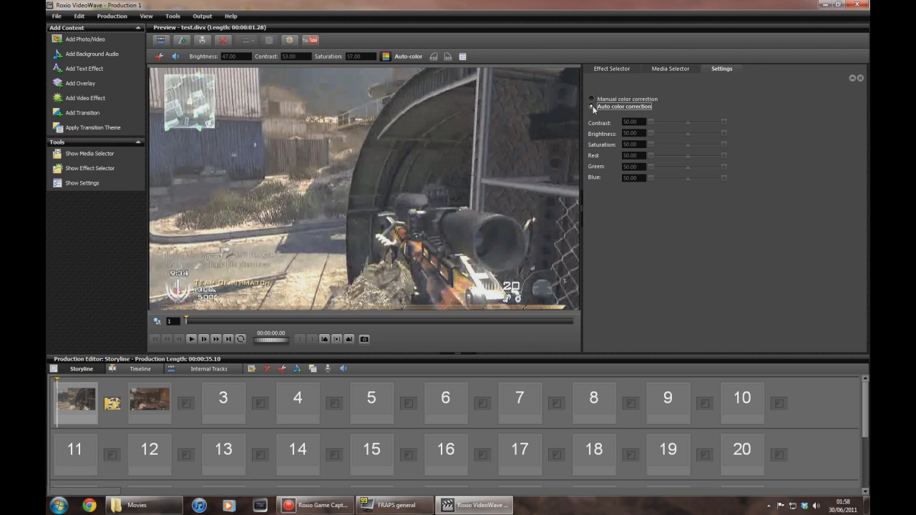
left_click(629, 68)
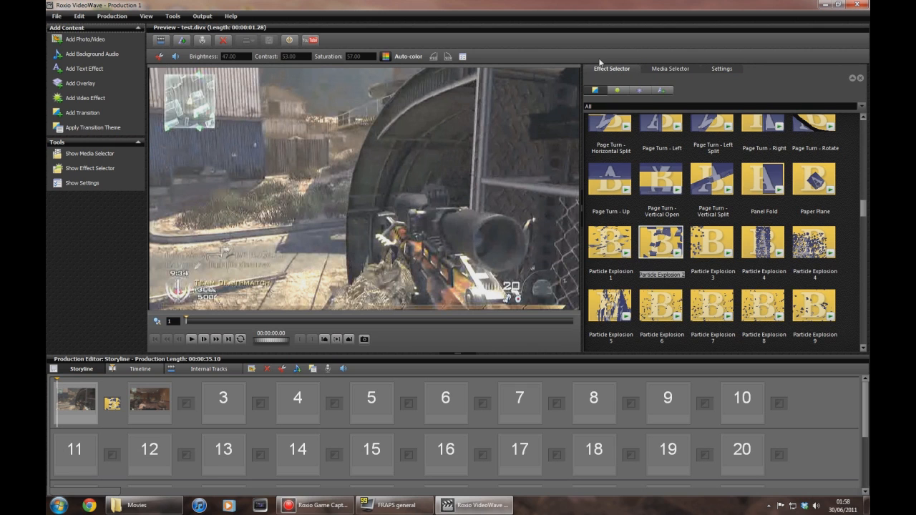
left_click(85, 98)
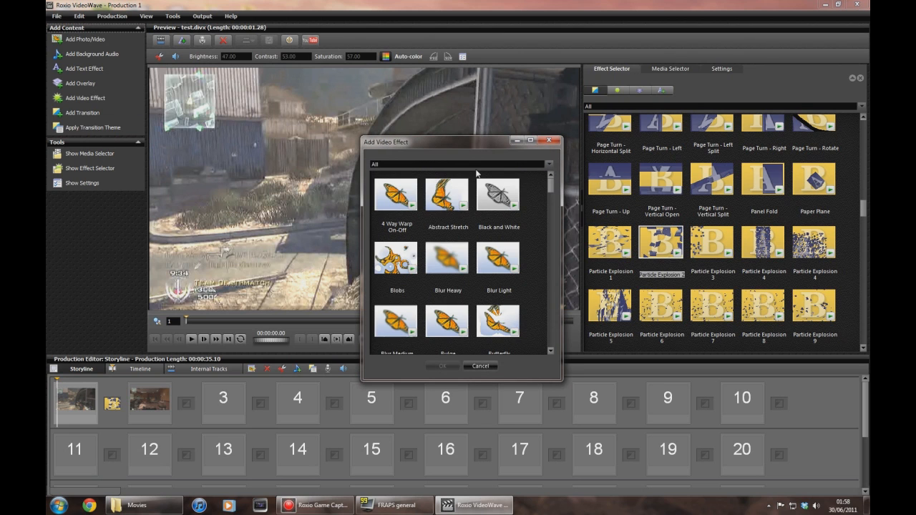
left_click(549, 141)
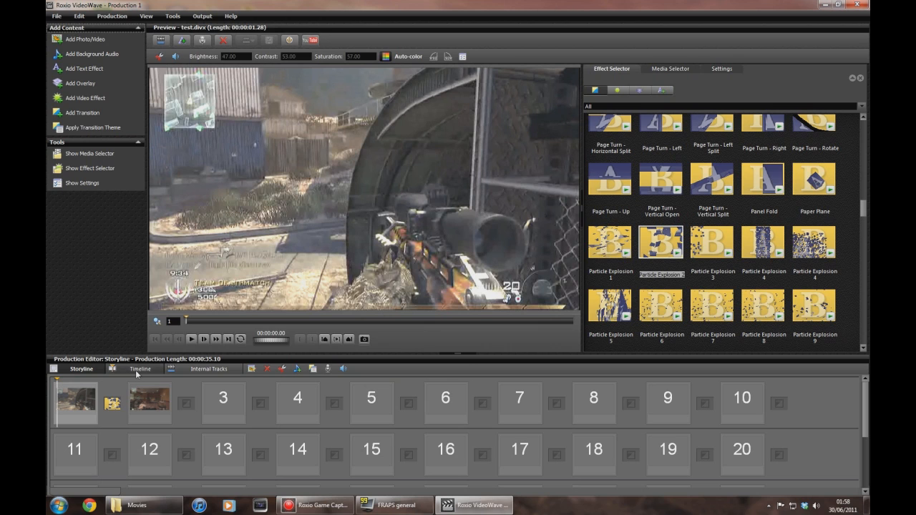
Add a Black and White video effect to the production in the timeline and shorten it to about 2 seconds.
left_click(138, 369)
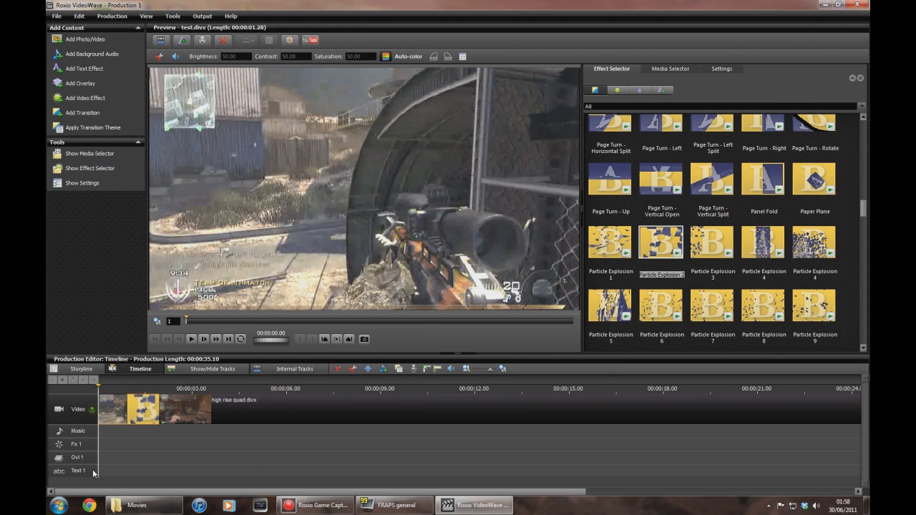
left_click(75, 97)
left_click(502, 192)
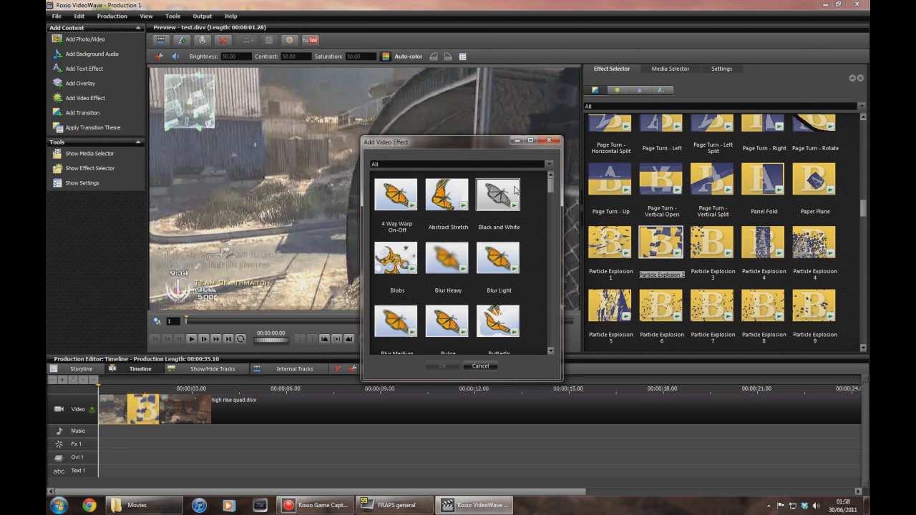
double_click(502, 191)
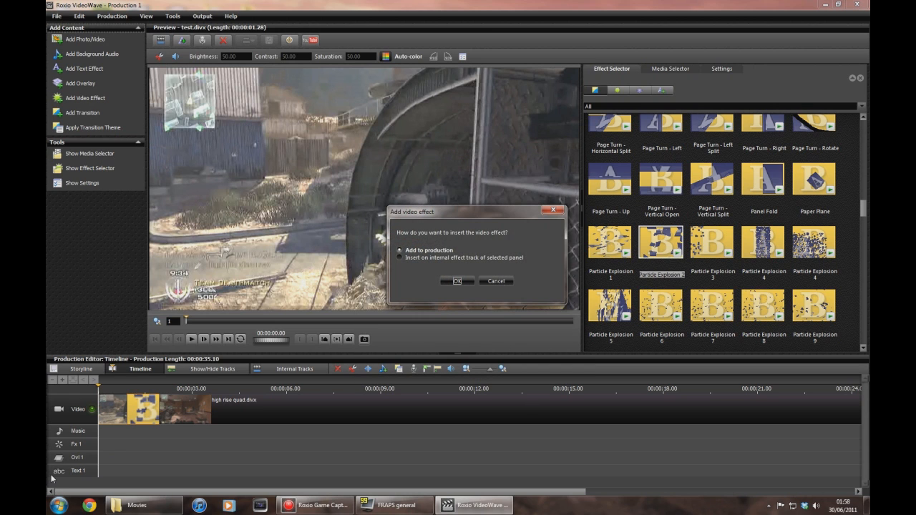
left_click(457, 281)
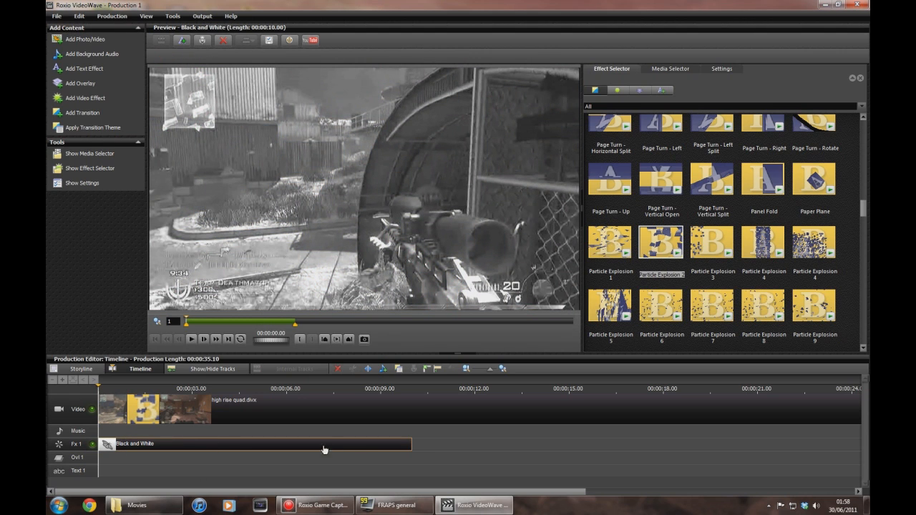
left_click_drag(411, 443, 103, 448)
left_click(155, 446)
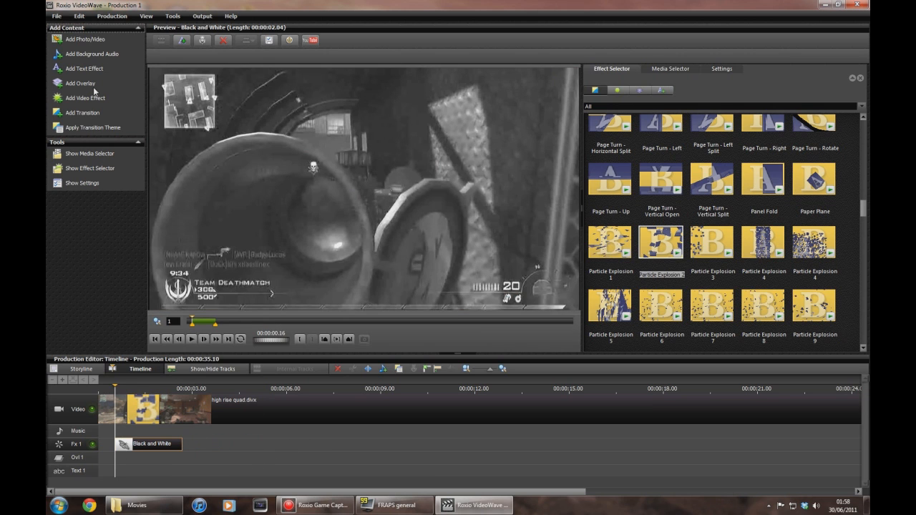
left_click(108, 101)
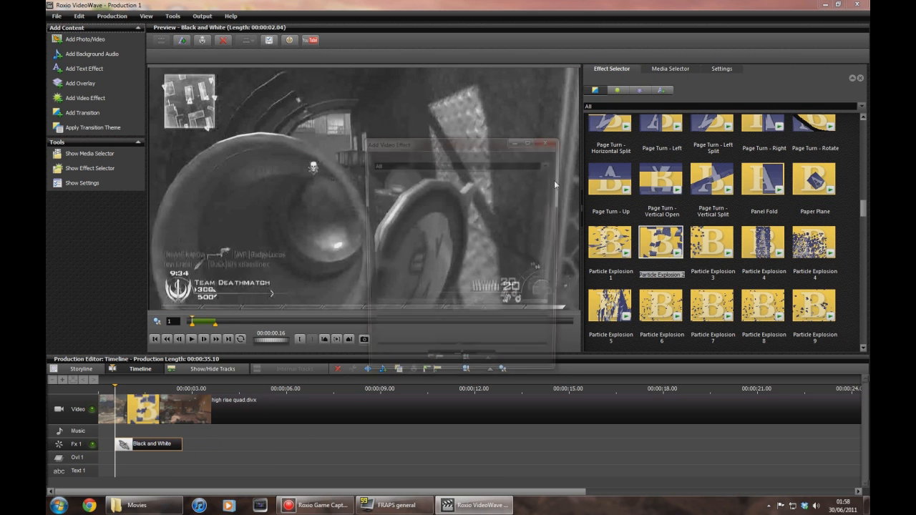
scroll(544, 215, "down", 2)
scroll(542, 218, "up", 5)
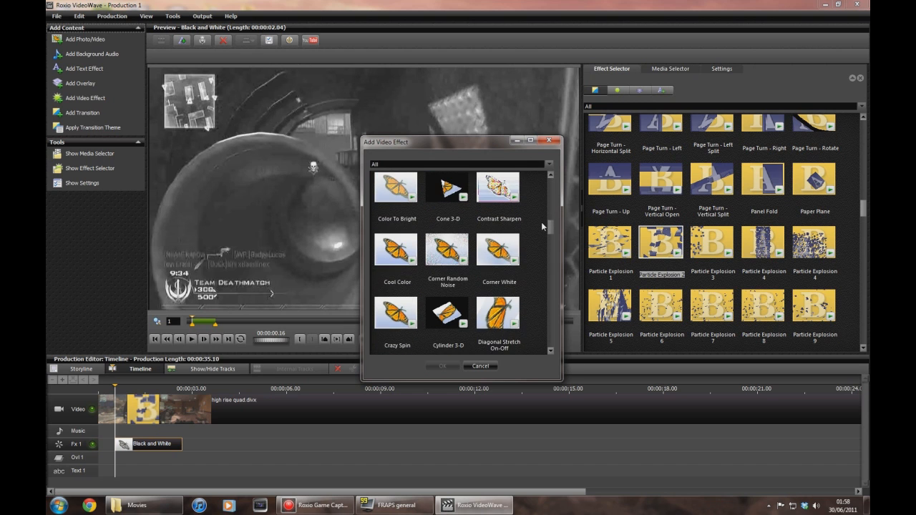
left_click(548, 141)
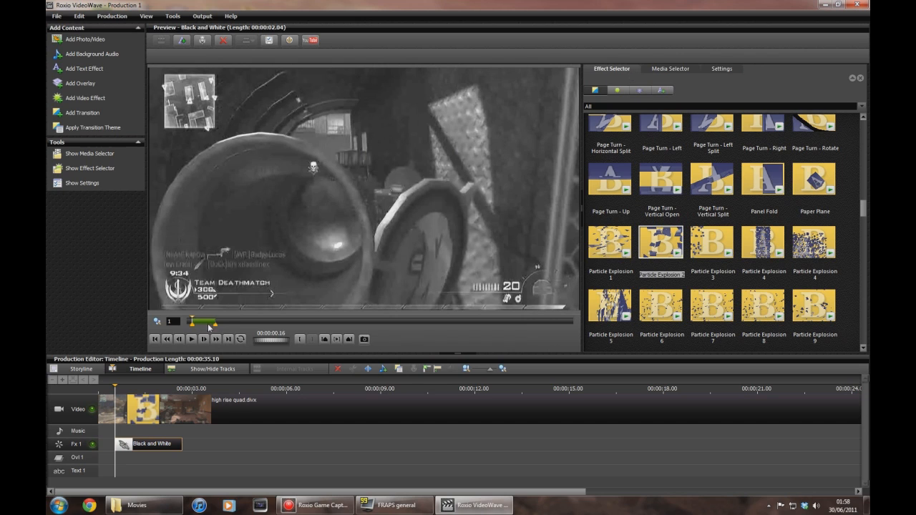
Delete the Black and White effect from the effects track.
left_click(158, 448)
key("Delete")
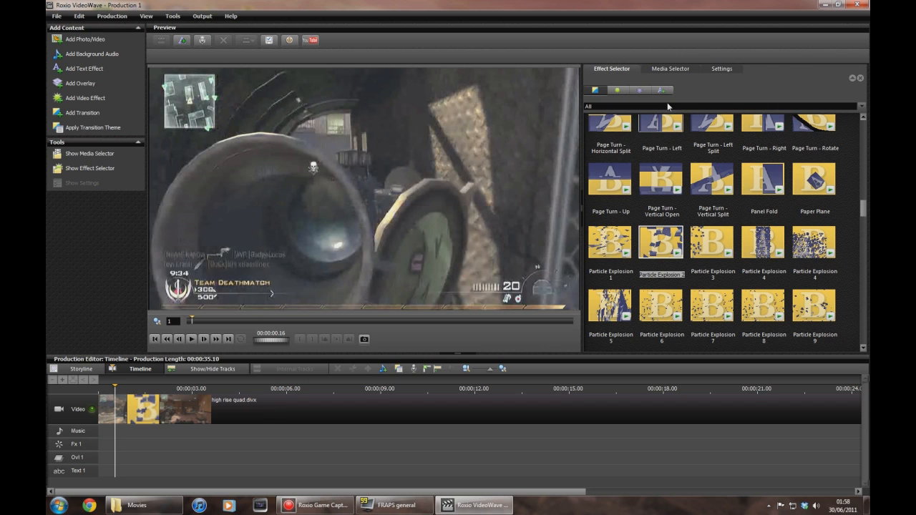
left_click(716, 69)
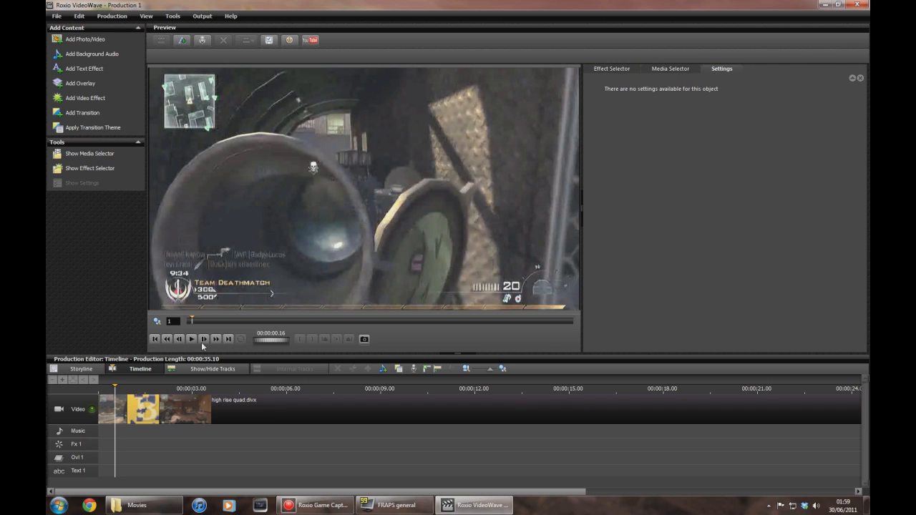
Return to the storyline and review the first clip's colour correction settings.
left_click(73, 369)
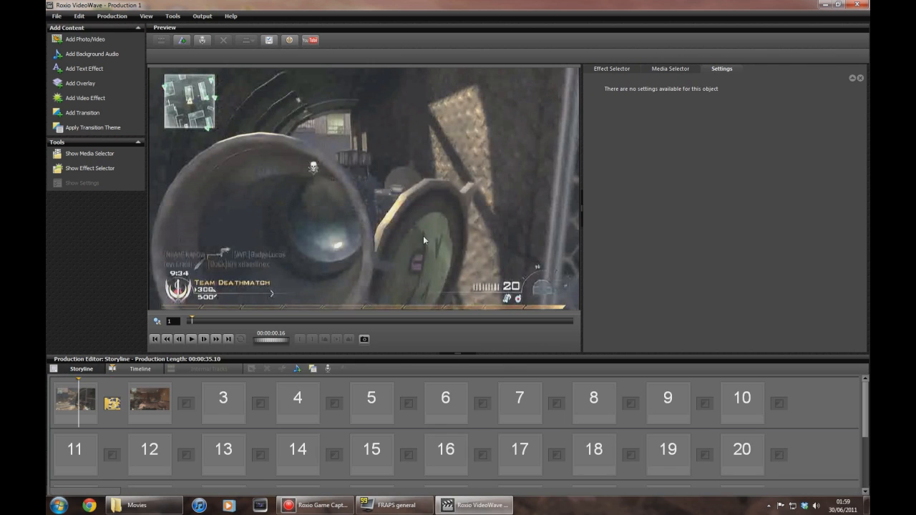
left_click(611, 69)
left_click(78, 401)
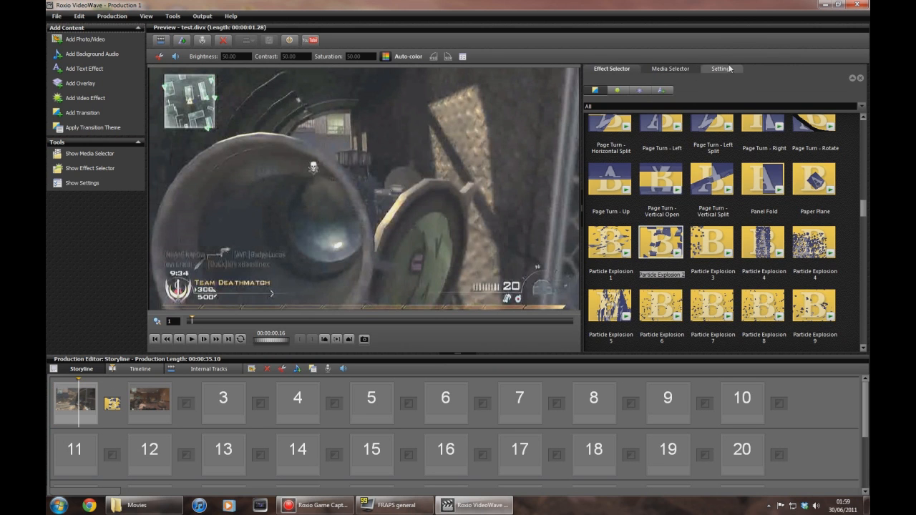
left_click(722, 69)
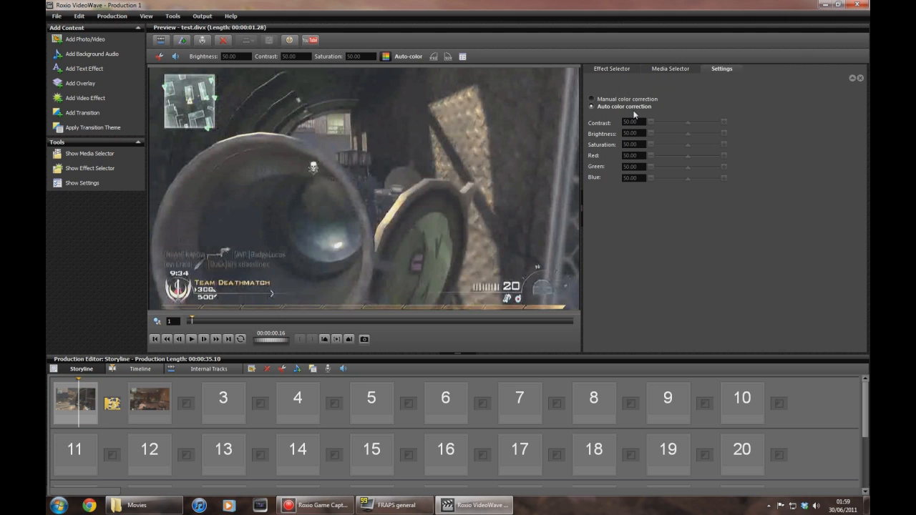
left_click(591, 100)
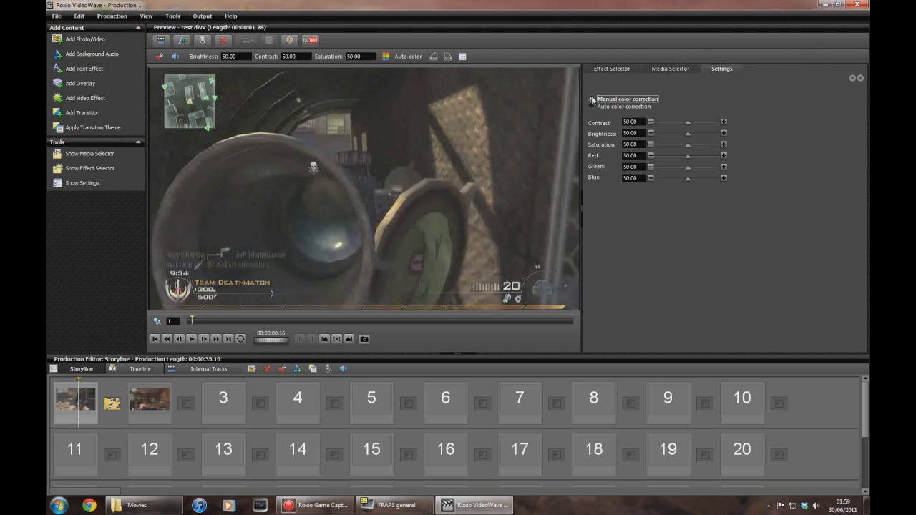
left_click(591, 107)
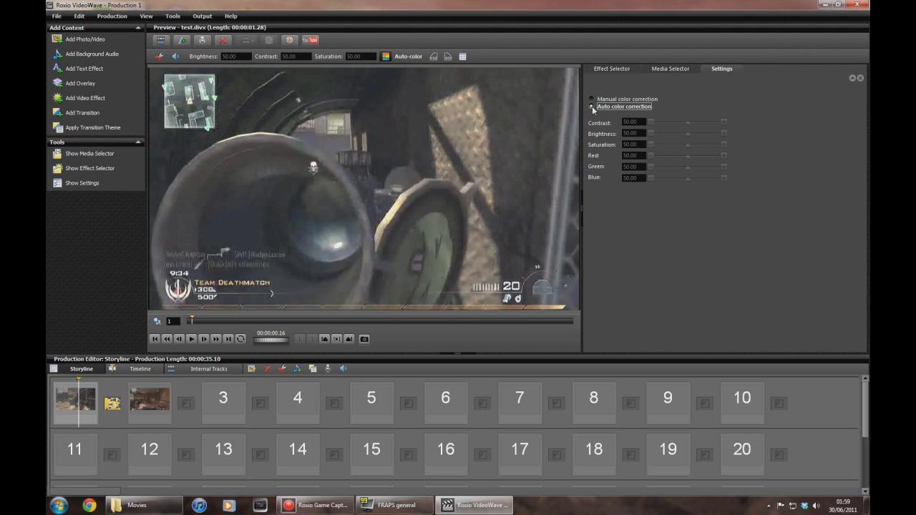
Open the Make Movie dialog and set the purpose to AVC (H.264).
left_click(212, 18)
left_click(216, 28)
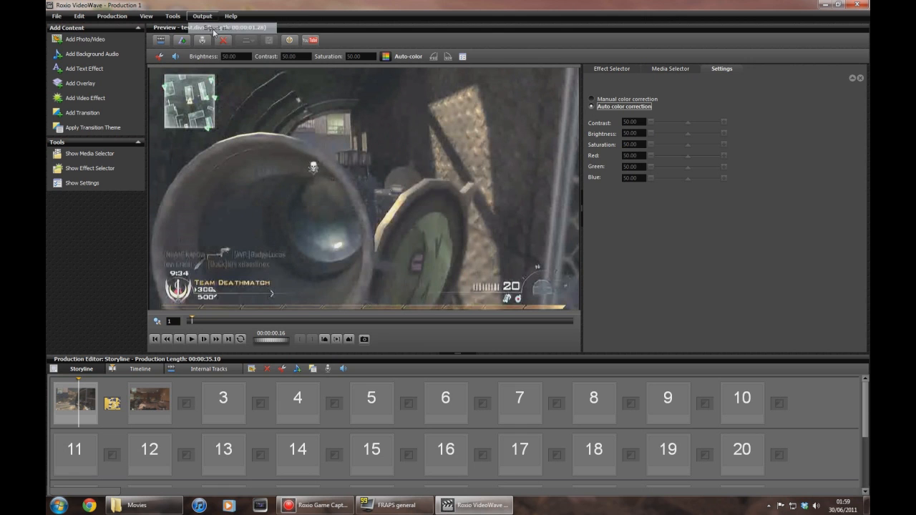
left_click(486, 273)
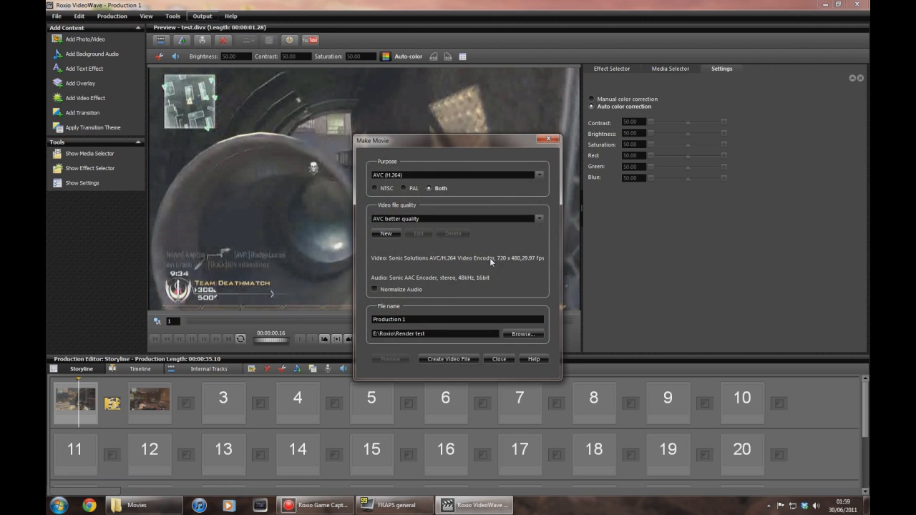
left_click(539, 175)
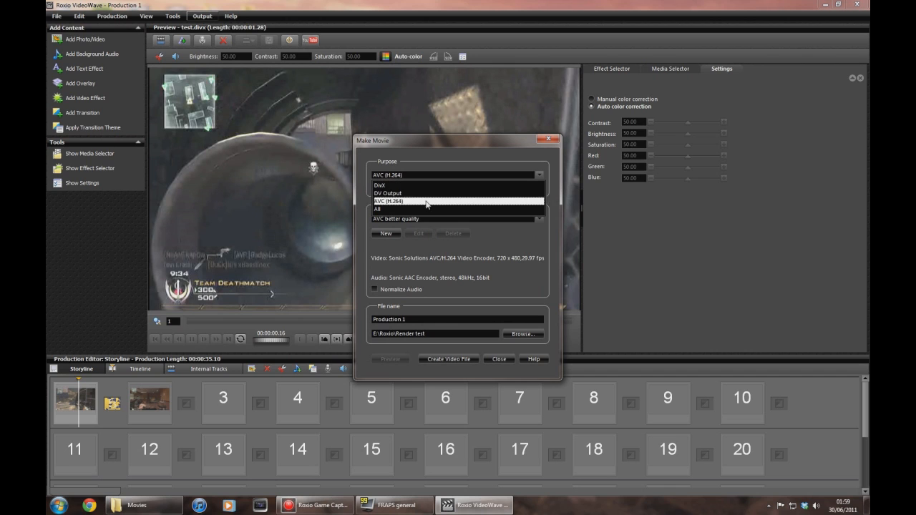
left_click(381, 202)
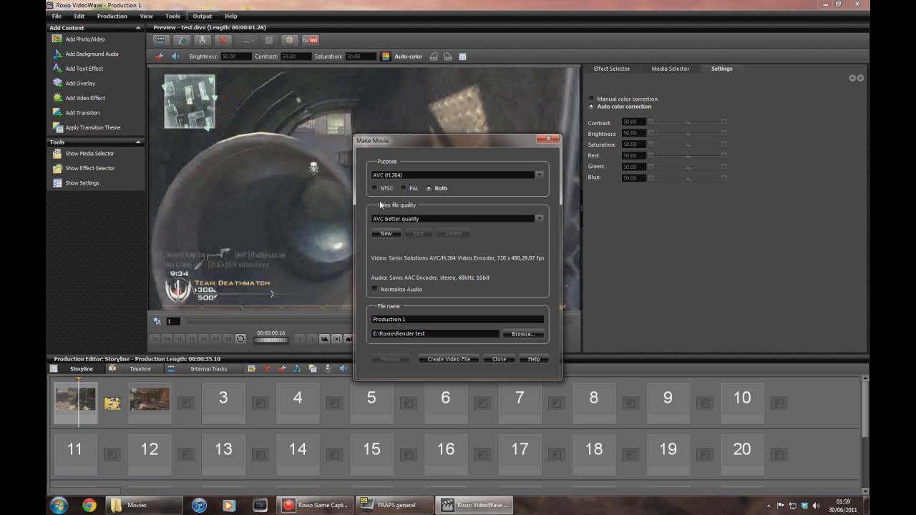
Set the video file quality to iPad 720p HD, select the file name, and close the dialog.
left_click(539, 219)
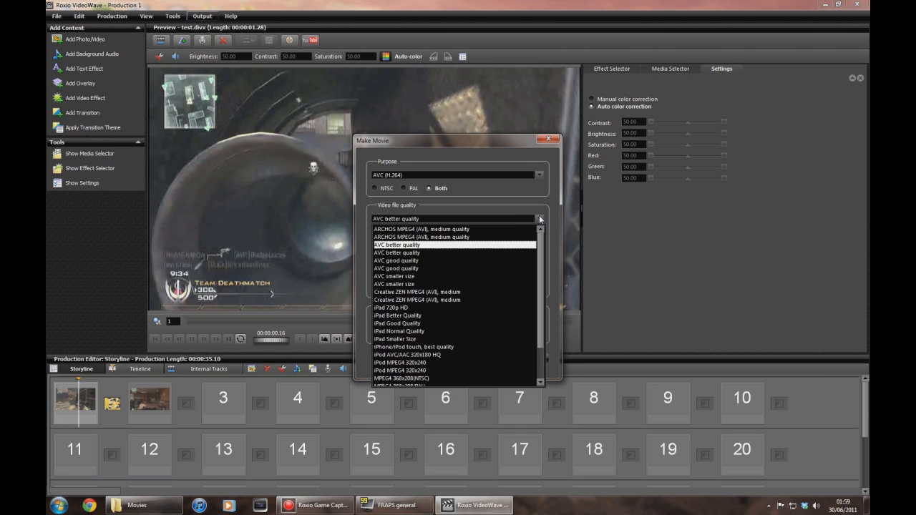
scroll(494, 315, "down", 2)
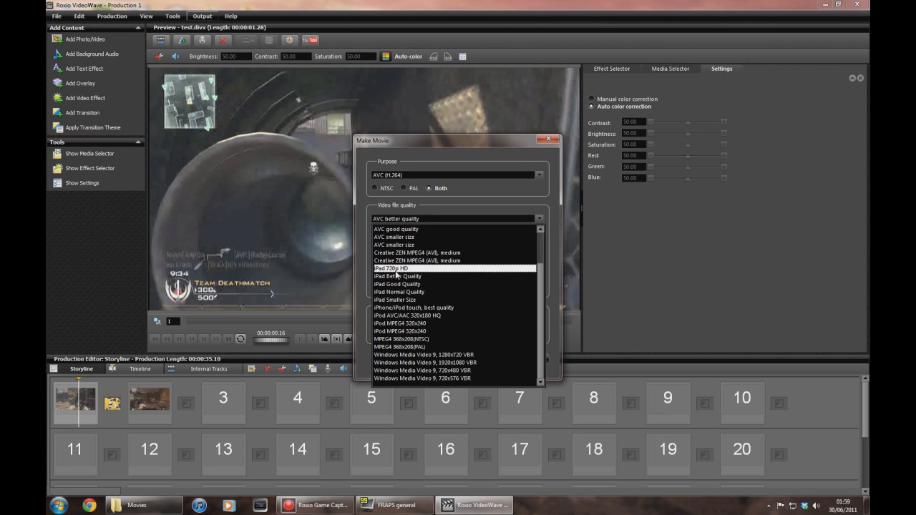
left_click(395, 269)
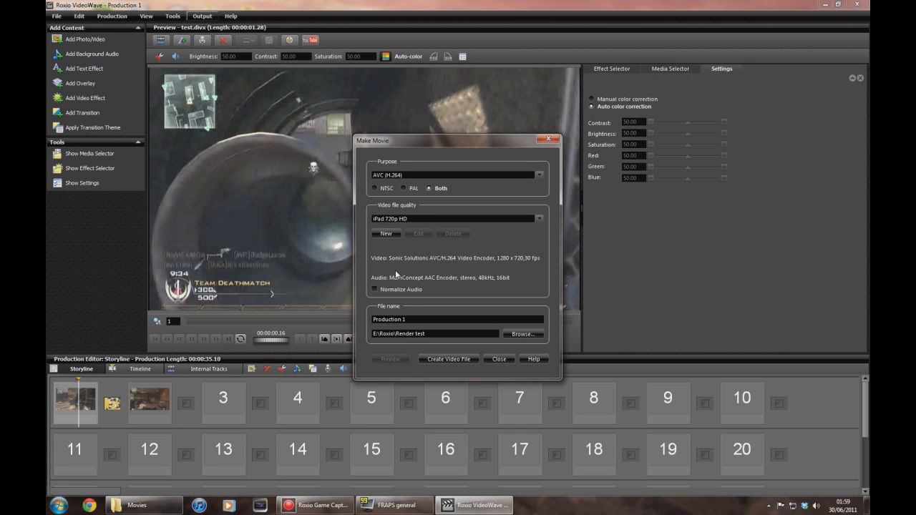
left_click_drag(430, 319, 370, 319)
left_click(503, 357)
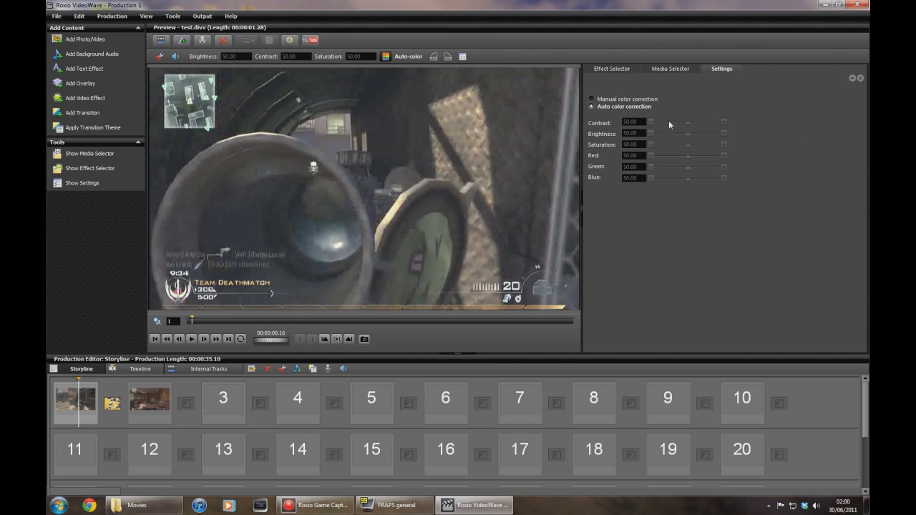
Close VideoWave without saving changes to Production 1.
left_click(849, 8)
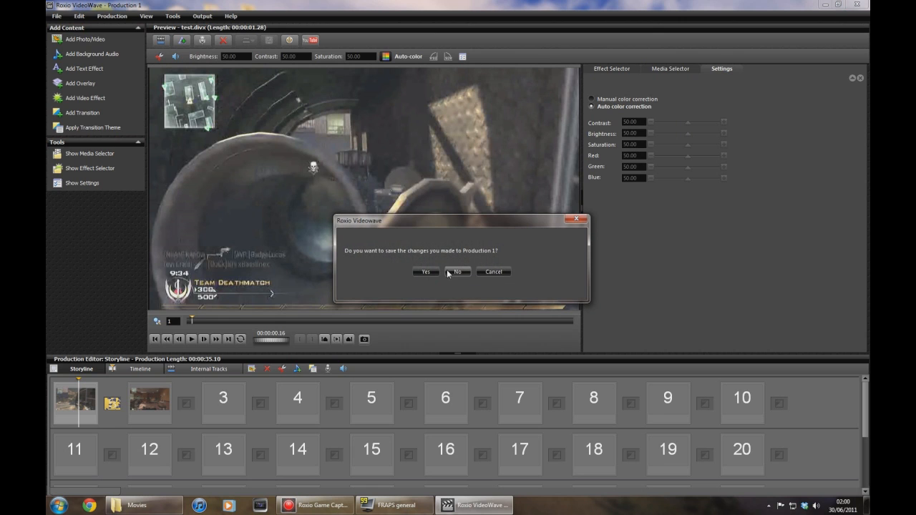
left_click(455, 272)
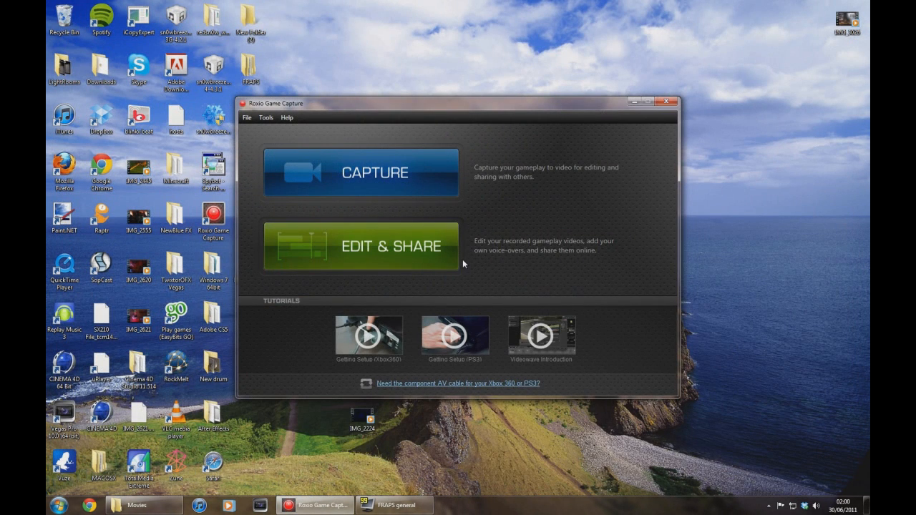
left_click(792, 170)
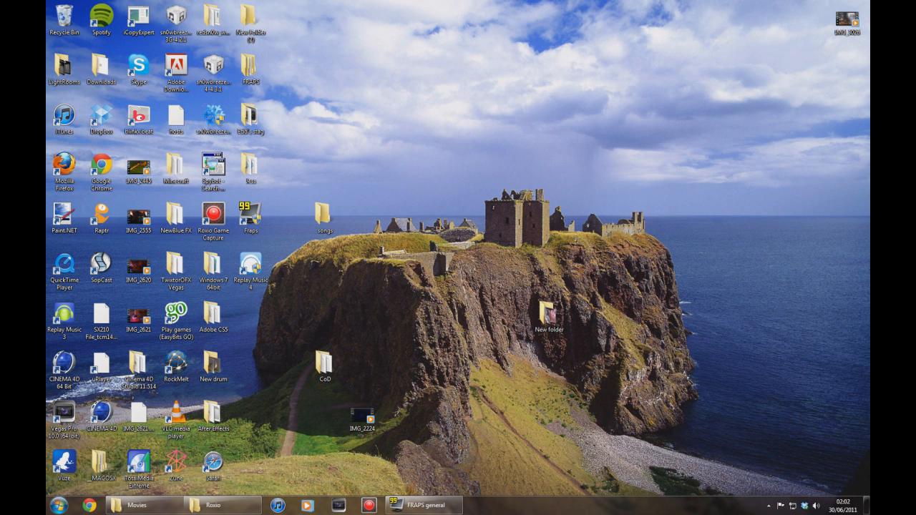
Switch to Vegas Pro and bring the 'test' video from the Roxio folder onto the timeline, then close the folder.
mouse_move(252, 510)
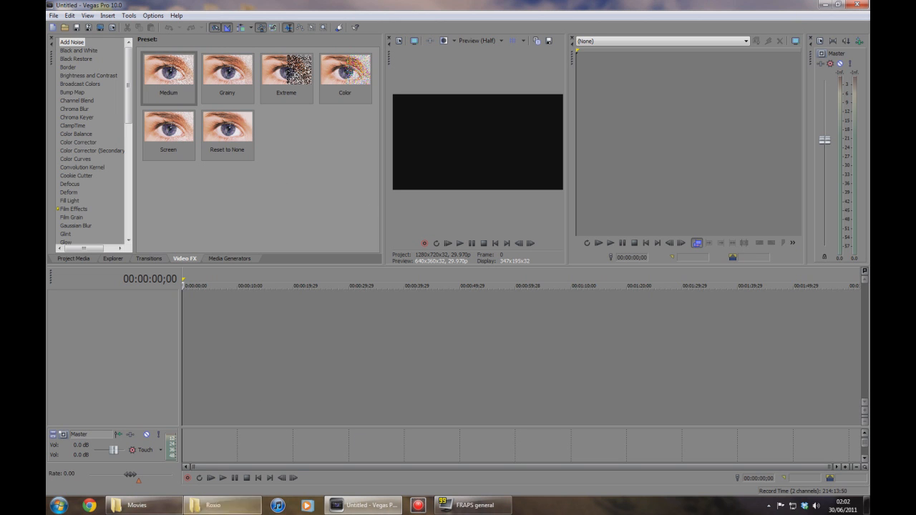
left_click(230, 504)
left_click(403, 255)
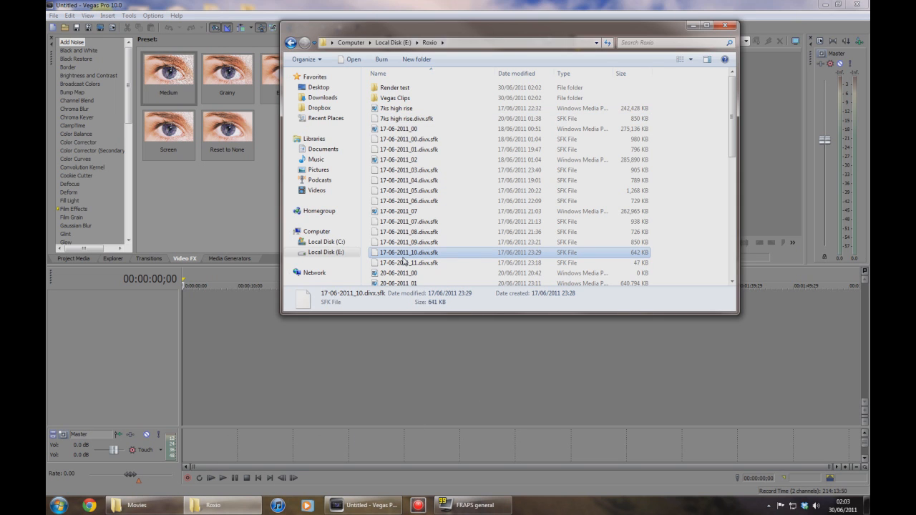
scroll(402, 262, "down", 9)
left_click(403, 259)
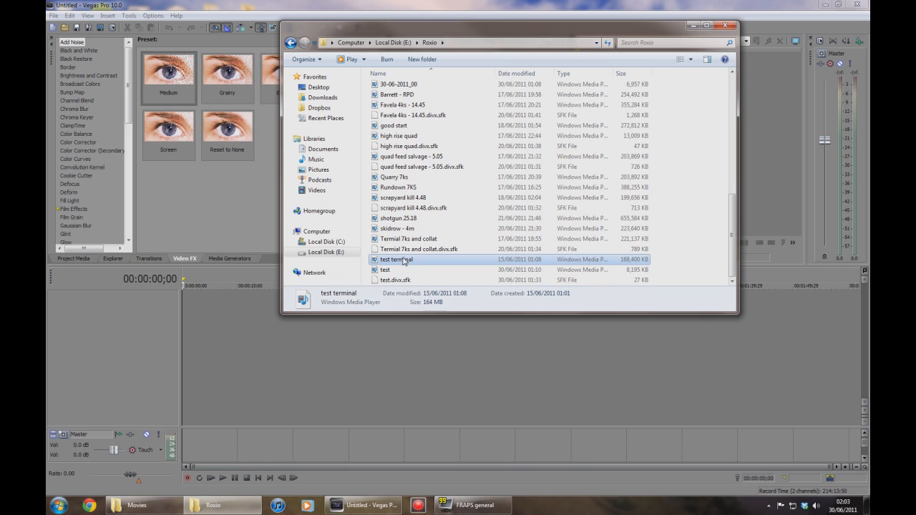
left_click_drag(369, 272, 185, 311)
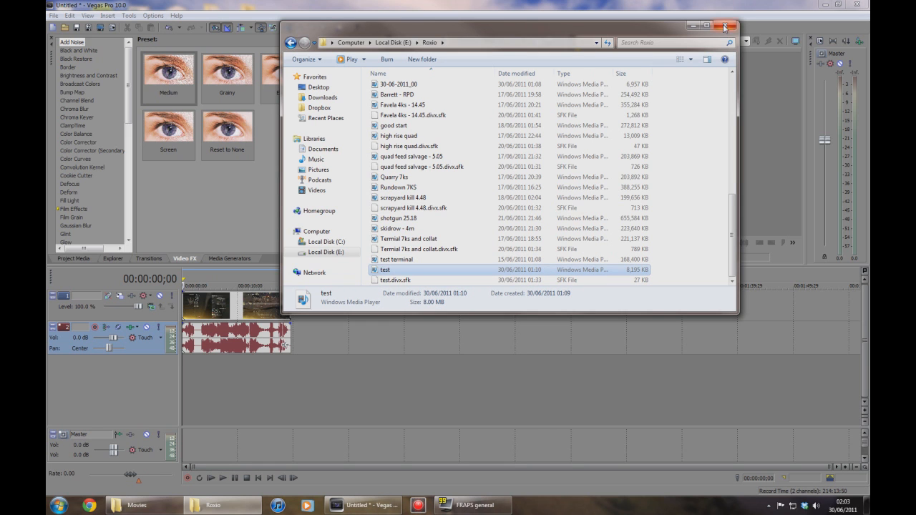
left_click(724, 27)
Trim the end of the test clip on the timeline.
left_click_drag(286, 306, 256, 306)
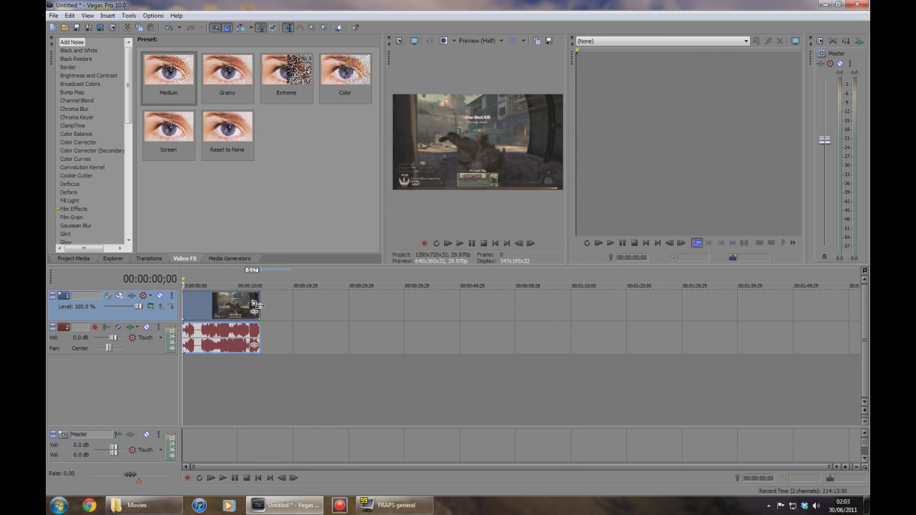
mouse_move(183, 308)
left_mouse_down()
mouse_move(244, 309)
mouse_move(187, 309)
left_mouse_up()
left_click(188, 309)
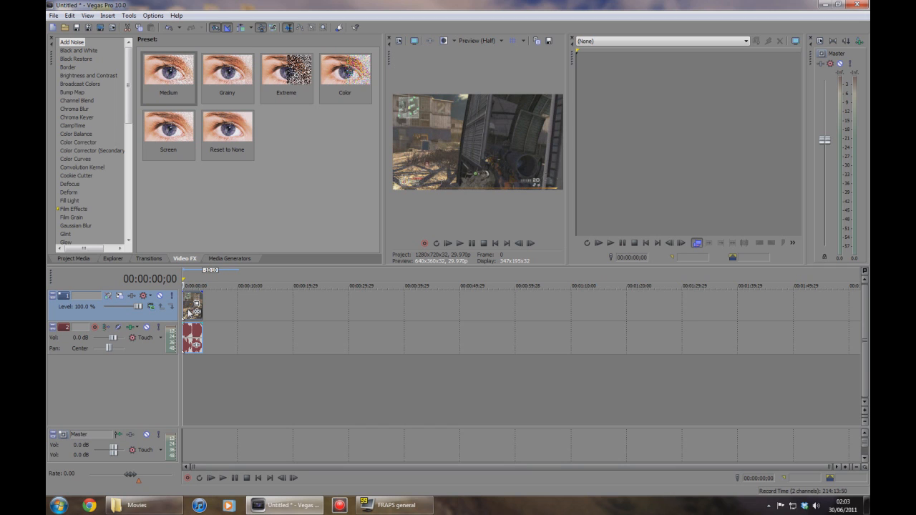
Turn on Disable Resample for the video event.
right_click(189, 311)
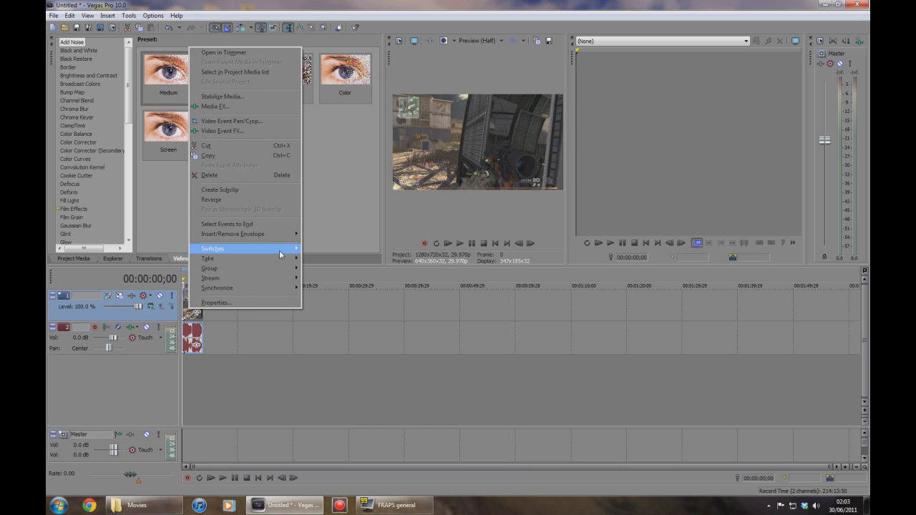
right_click(186, 317)
mouse_move(254, 255)
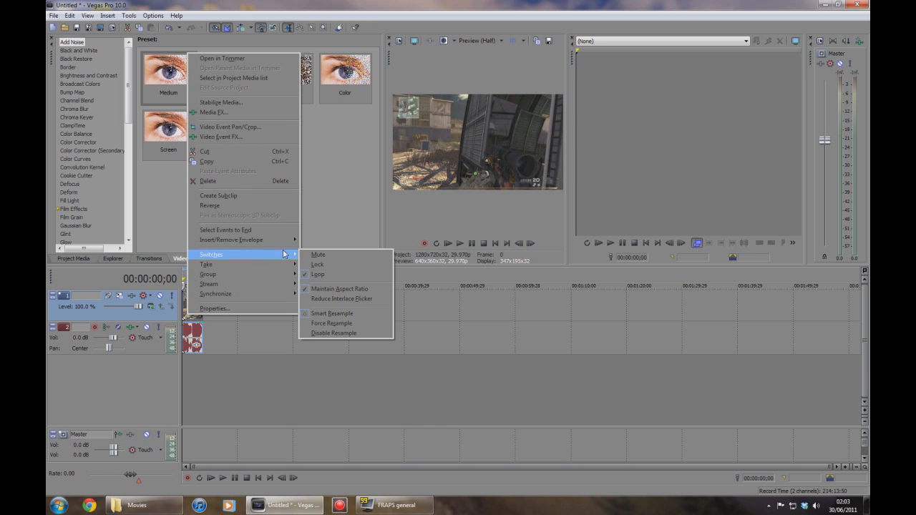
left_click(347, 334)
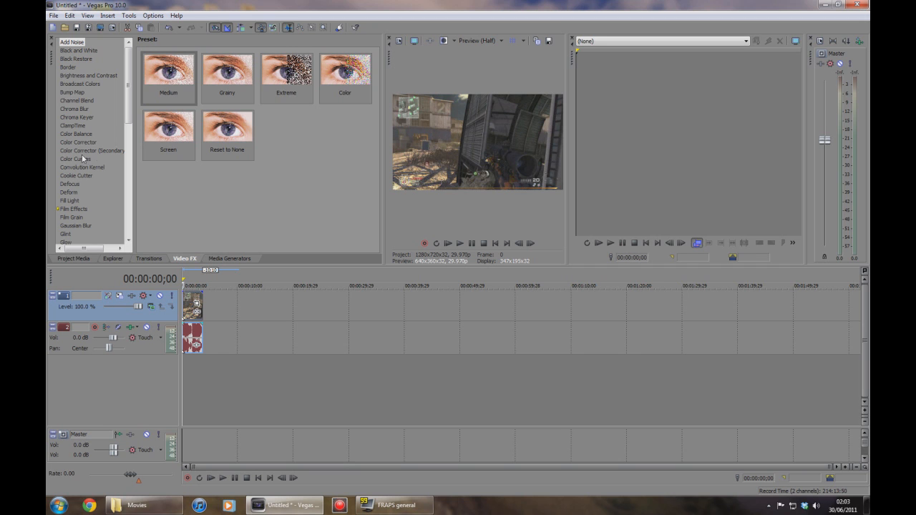
Open the project properties and set the template to HDV 720-30p (1280x720, 29.970 fps) and rendering quality to Best.
left_click(53, 16)
left_click(54, 16)
left_click(54, 15)
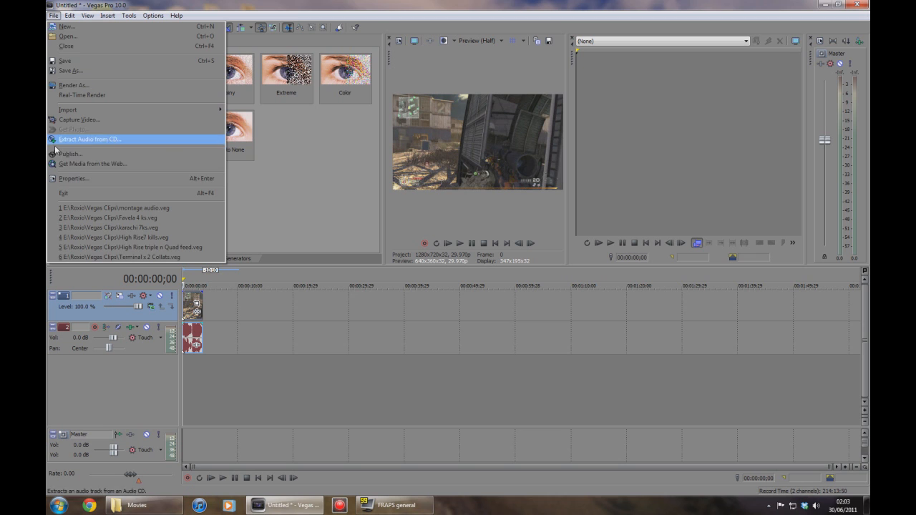
left_click(62, 178)
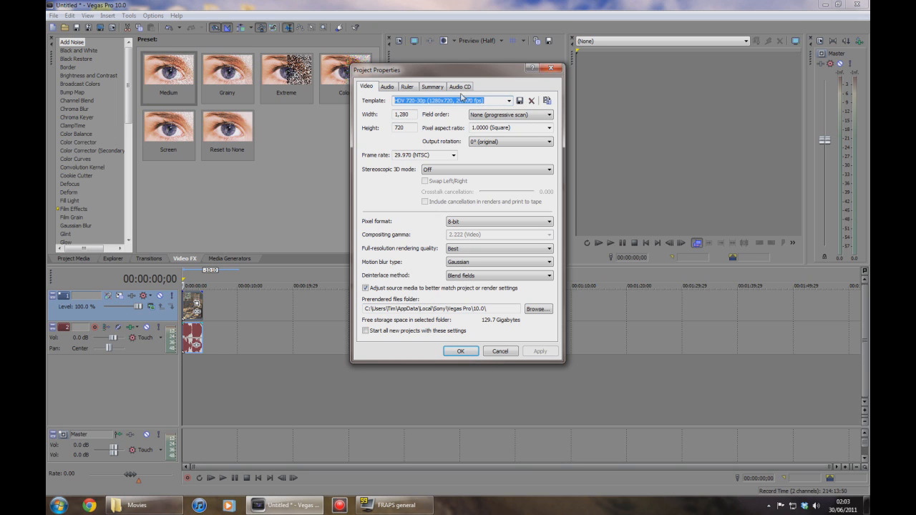
left_click(508, 101)
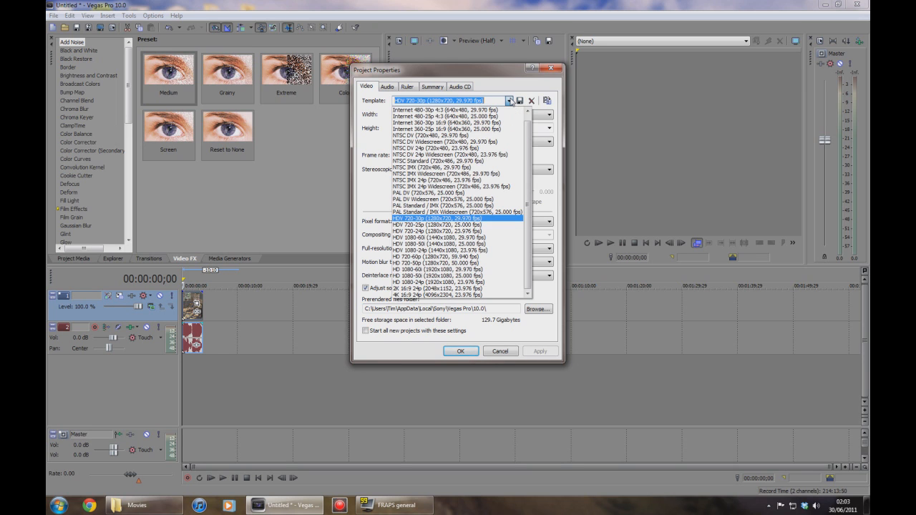
left_click(420, 219)
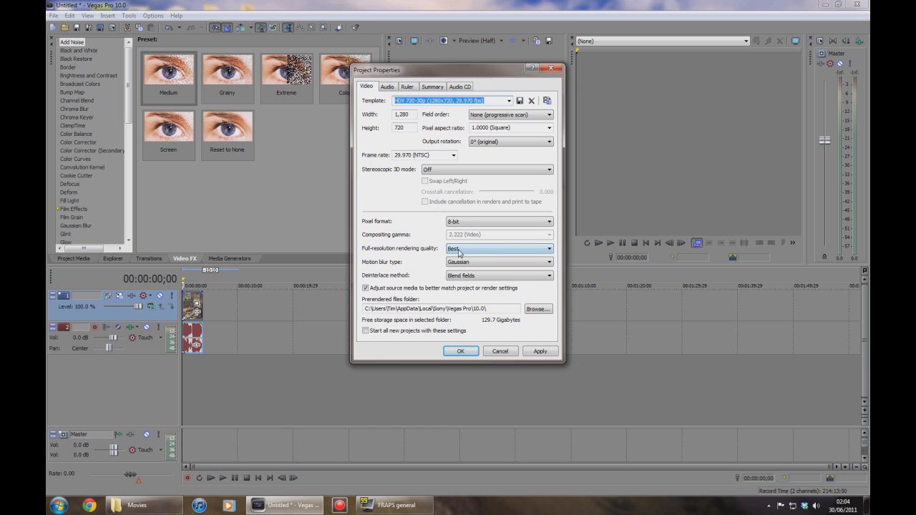
left_click(550, 249)
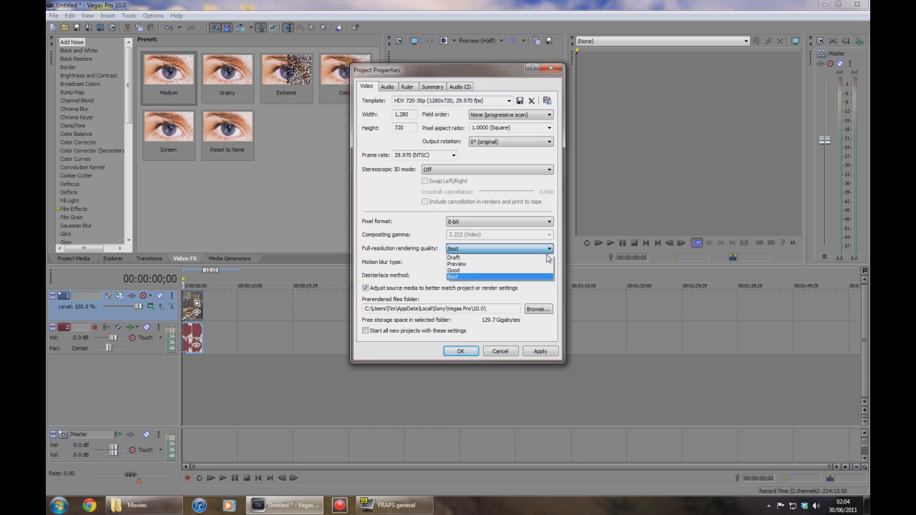
left_click(515, 277)
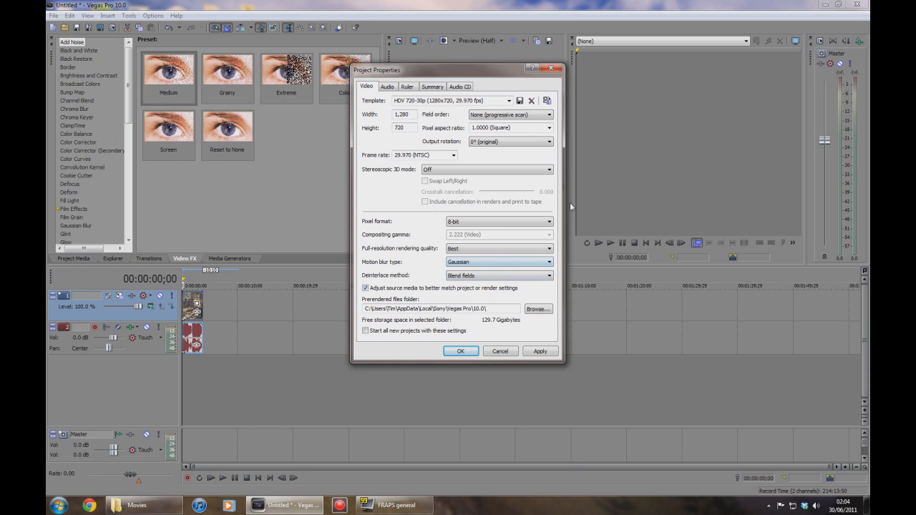
Set the project's master bus mode to 5.1 Surround in the audio properties.
left_click(384, 87)
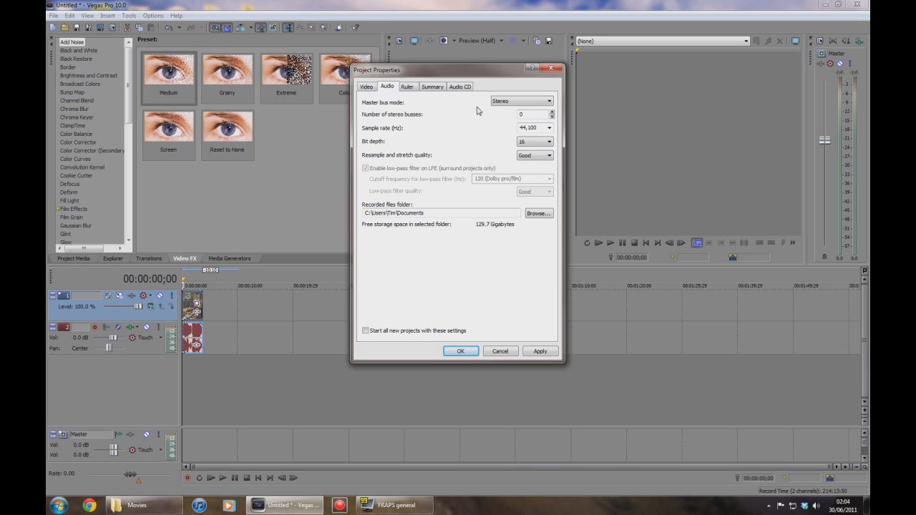
left_click(506, 105)
left_click(478, 105)
left_click(551, 103)
left_click(516, 116)
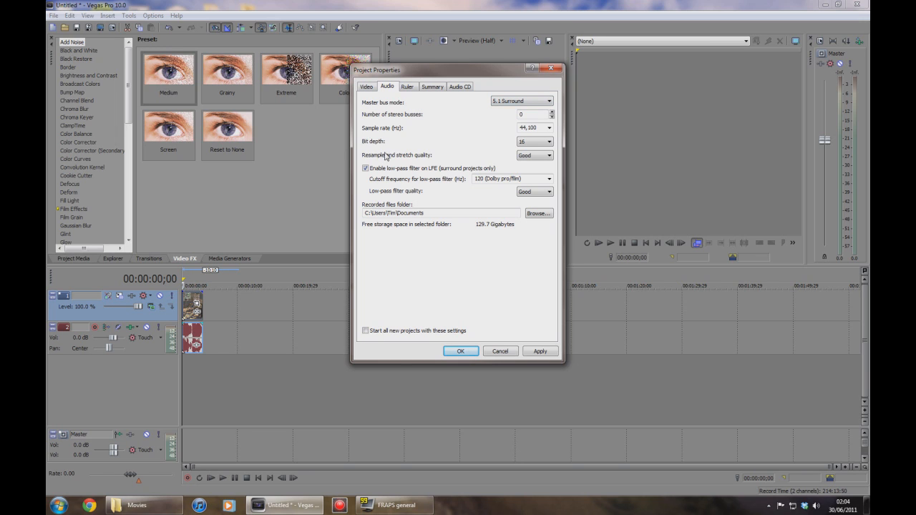
left_click(546, 157)
left_click(530, 178)
left_click(550, 192)
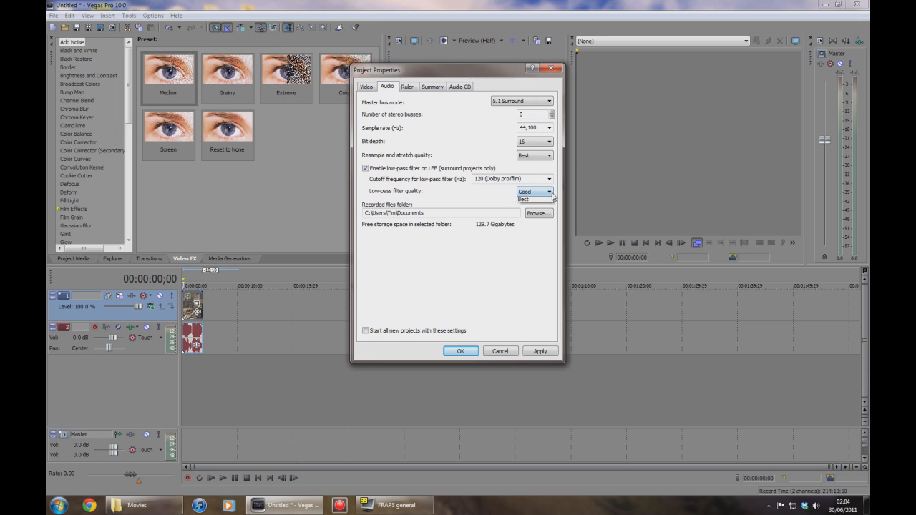
left_click(530, 199)
Review the remaining project property tabs and apply the settings.
left_click(432, 88)
left_click(460, 87)
left_click(406, 87)
left_click(391, 87)
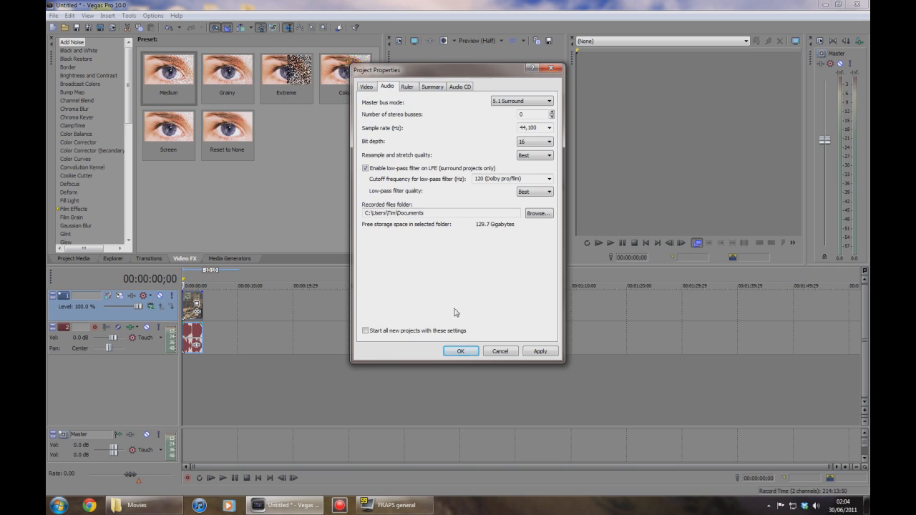
left_click(461, 350)
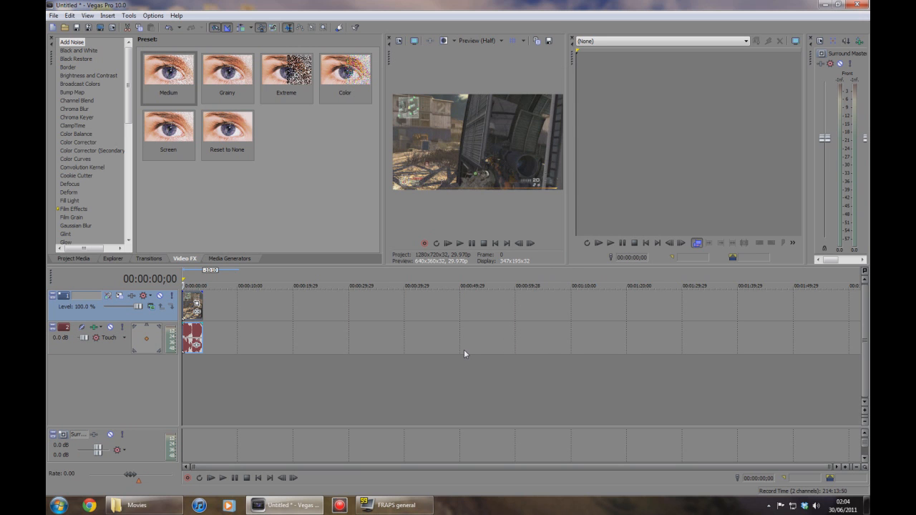
Apply the Color Corrector (Secondary) 'Computer RGB to Studio RGB' preset to the clip.
left_click(83, 152)
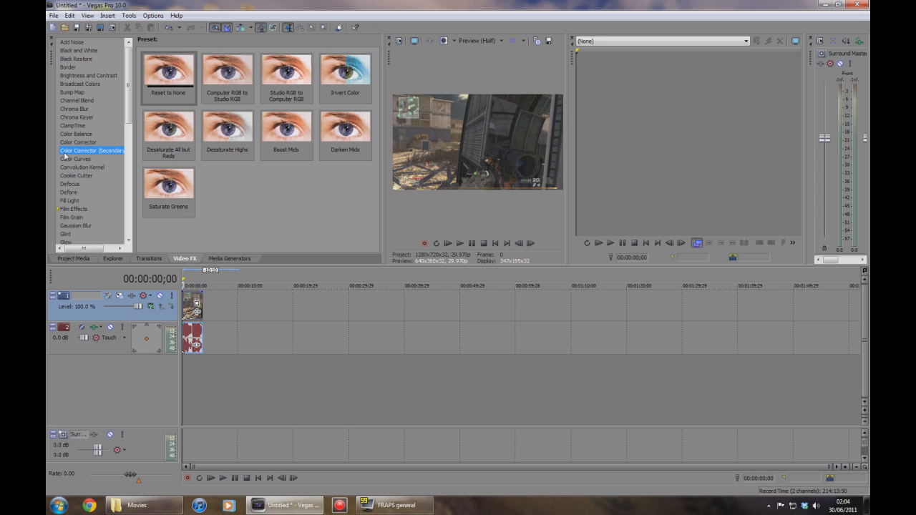
left_click(227, 70)
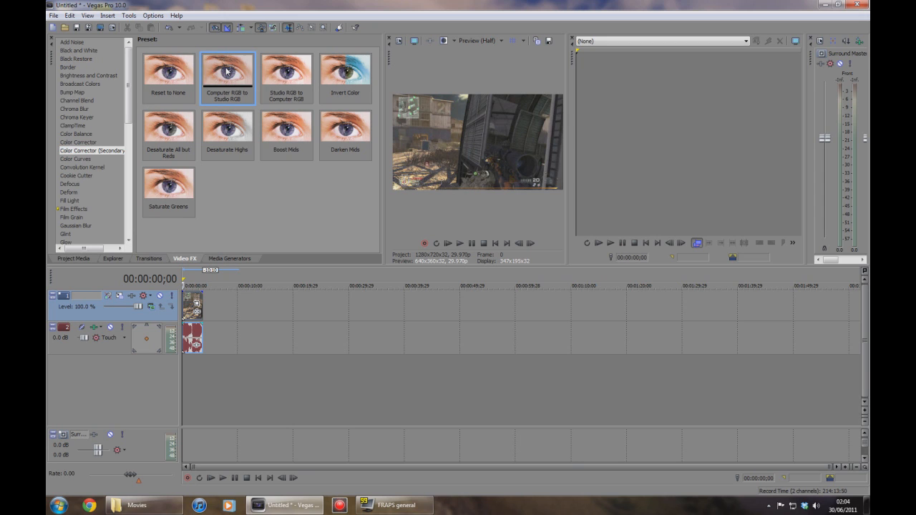
left_click_drag(227, 71, 193, 302)
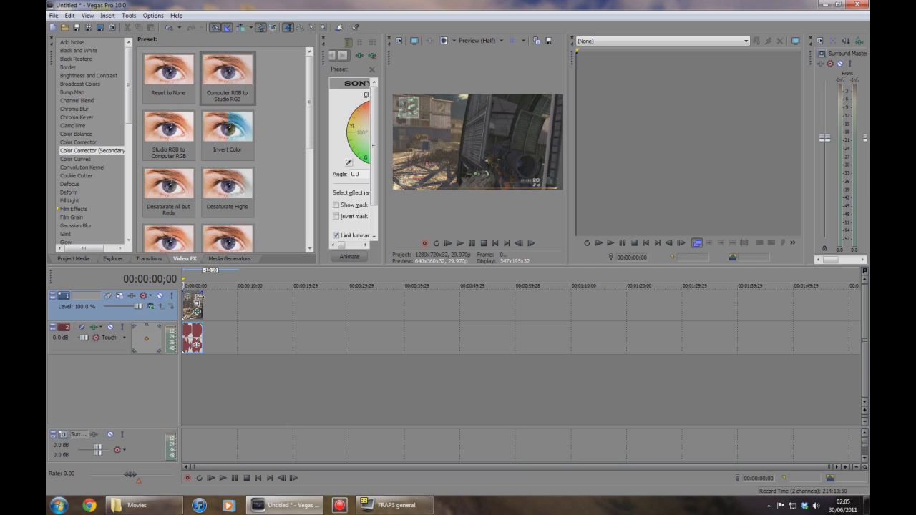
Add the Sharpen effect with its Reset to None preset to the clip.
left_click_drag(382, 67, 405, 74)
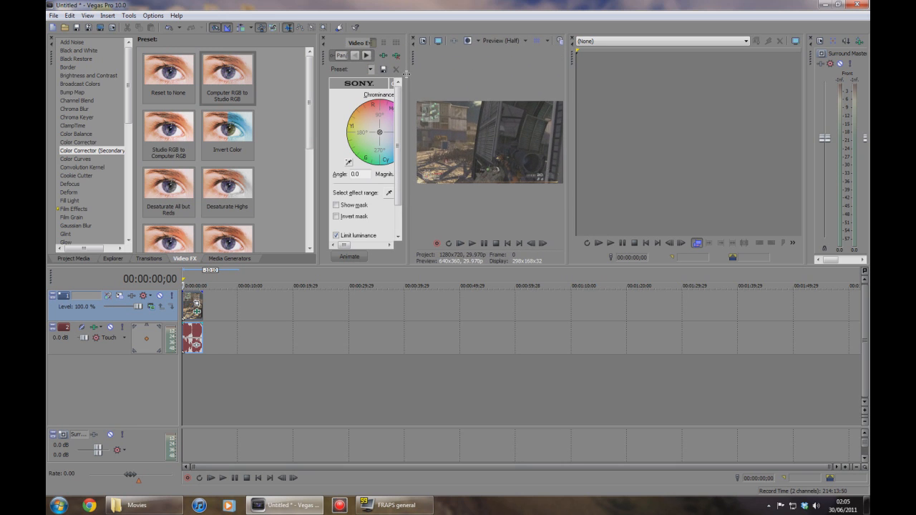
left_click_drag(570, 92, 725, 99)
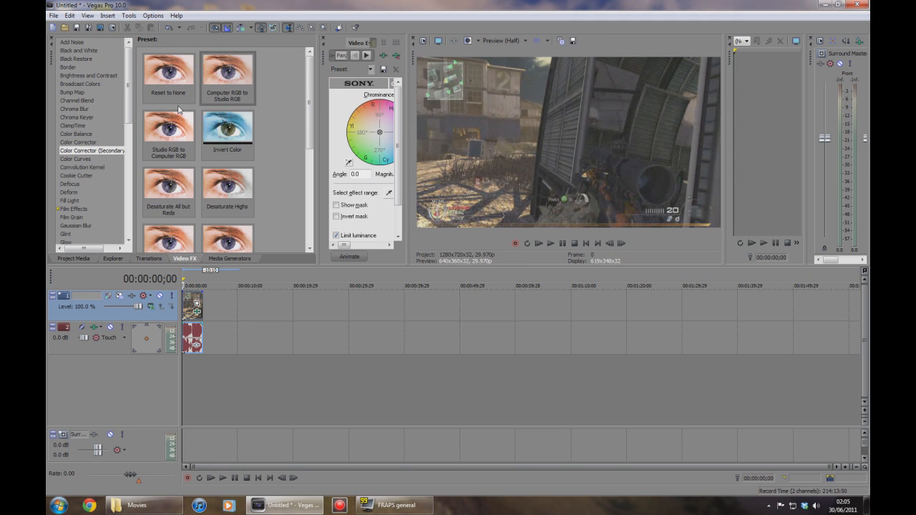
left_click(66, 175)
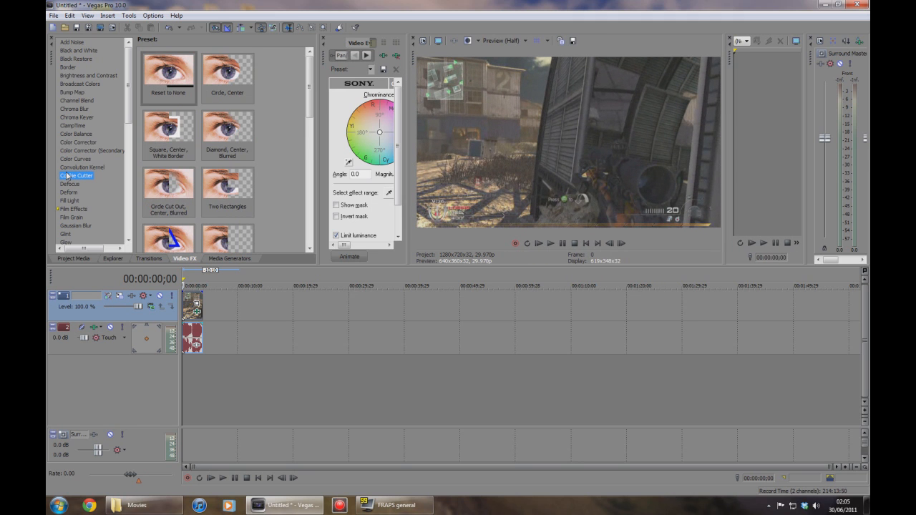
type("sh")
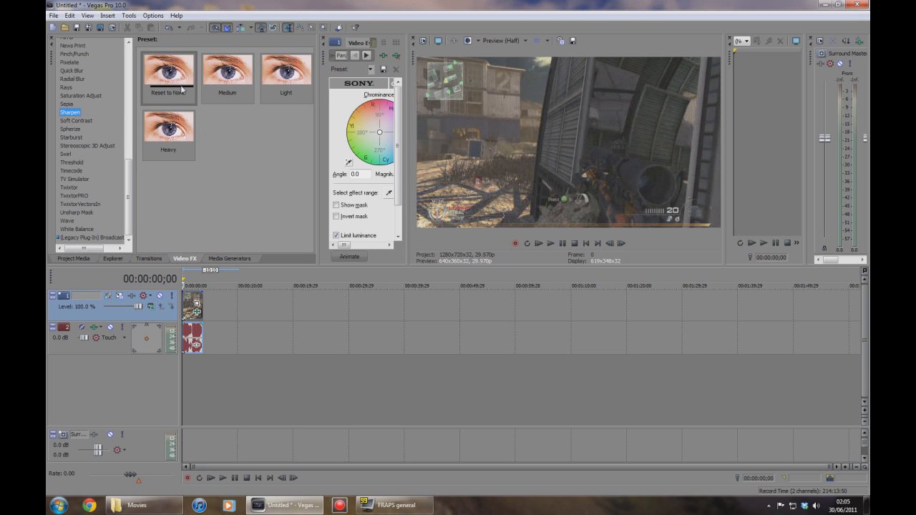
left_click_drag(181, 90, 191, 307)
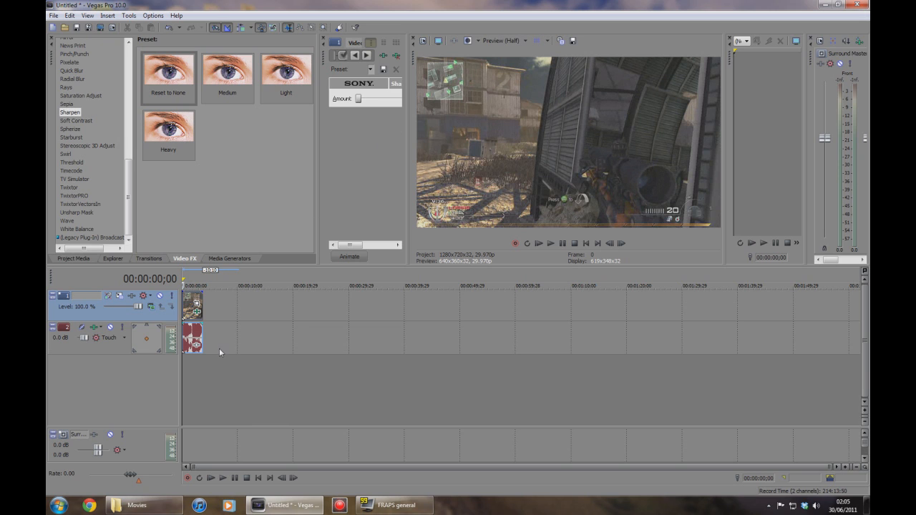
left_click(187, 313)
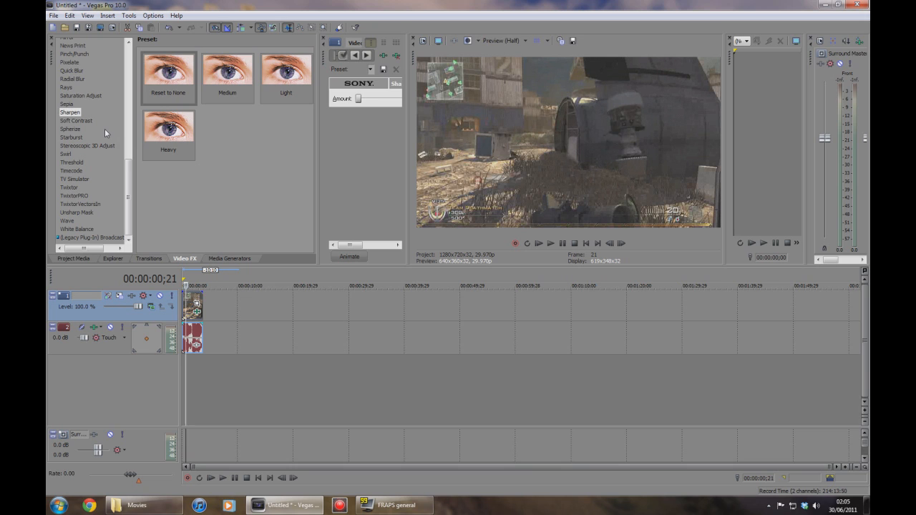
Open Render As and set the output type to Windows Media Video V11 (*.wmv).
left_click(54, 15)
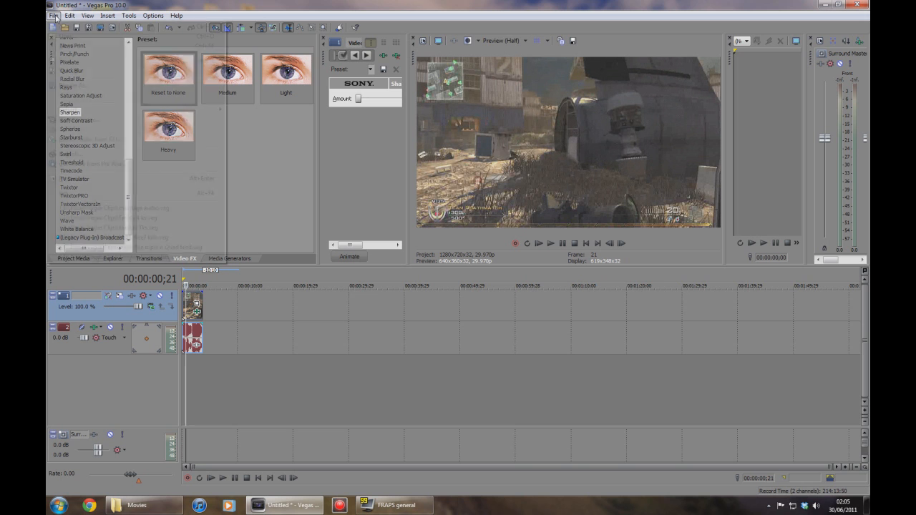
left_click(85, 86)
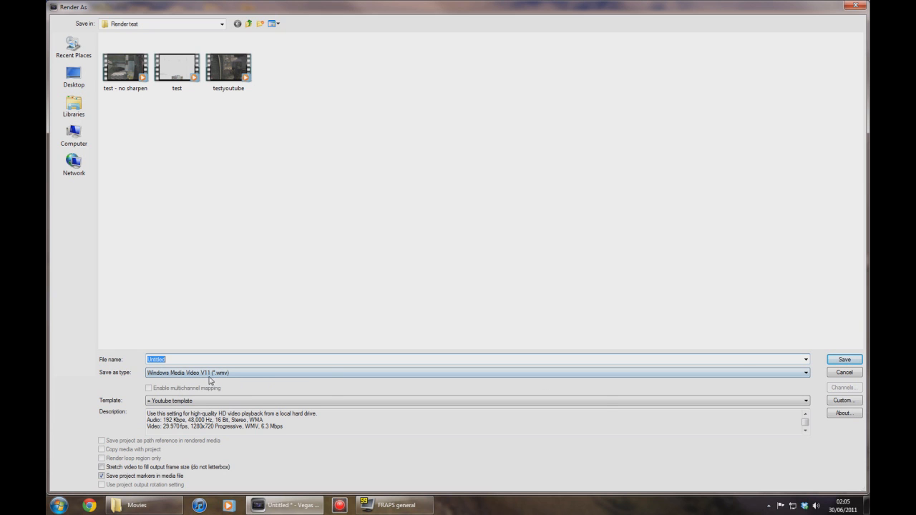
left_click(806, 373)
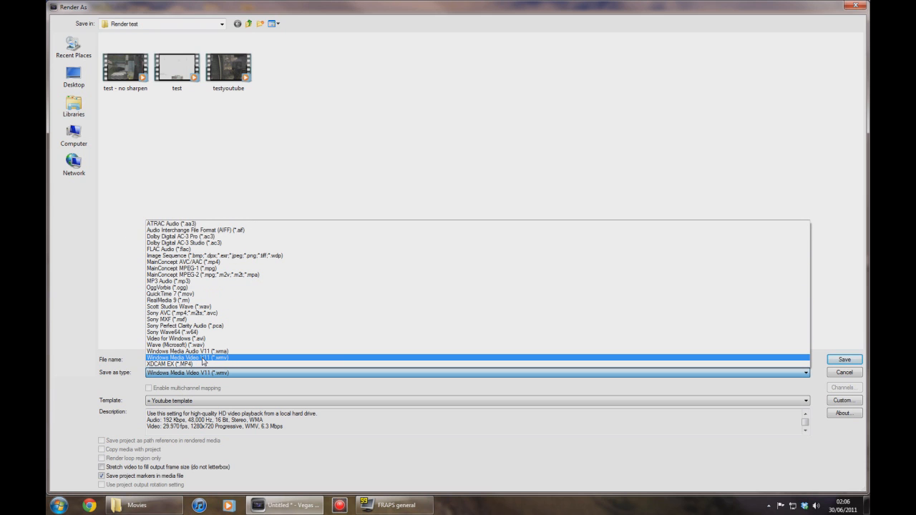
left_click(246, 361)
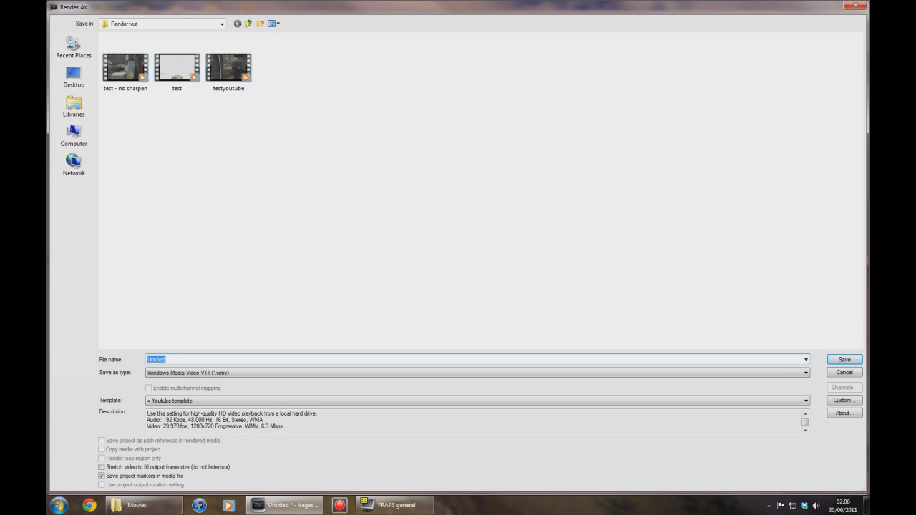
Name the render file test youtube and open the custom template settings.
type("test youtube")
left_click(842, 401)
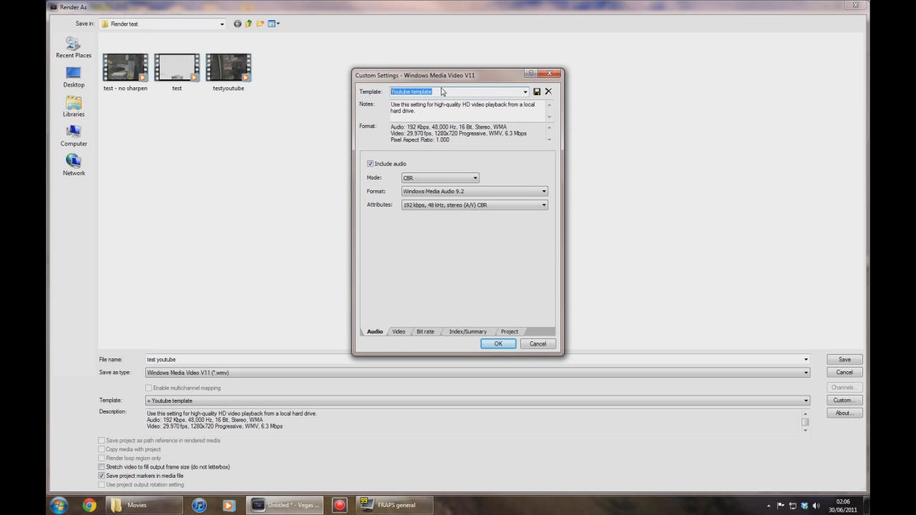
Save the Youtube template and set its audio to CBR, Windows Media Audio 9.2, 192 kbps, 48 kHz, stereo (A/V) CBR.
left_click(537, 93)
left_click(470, 179)
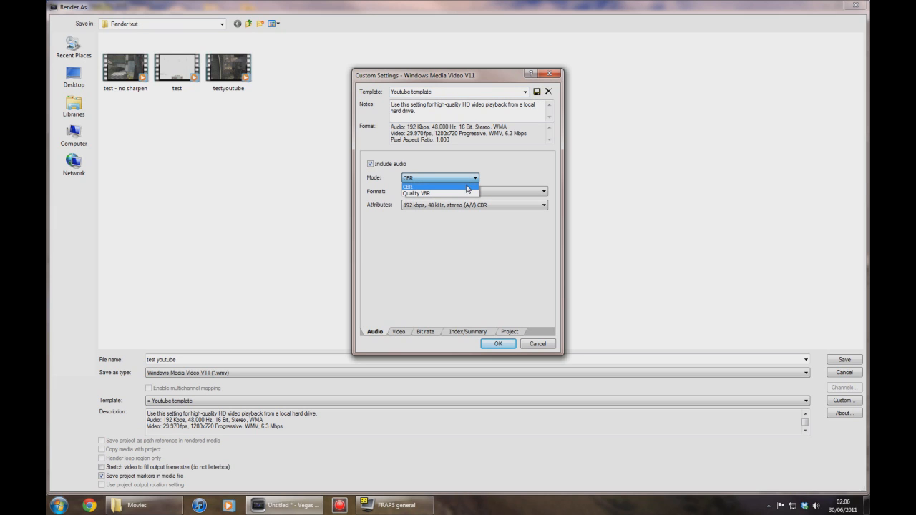
left_click(465, 188)
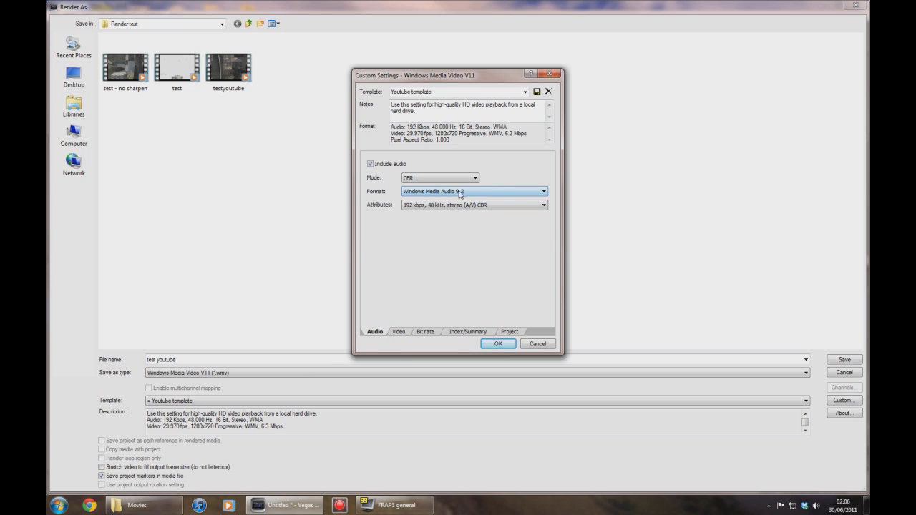
left_click(544, 193)
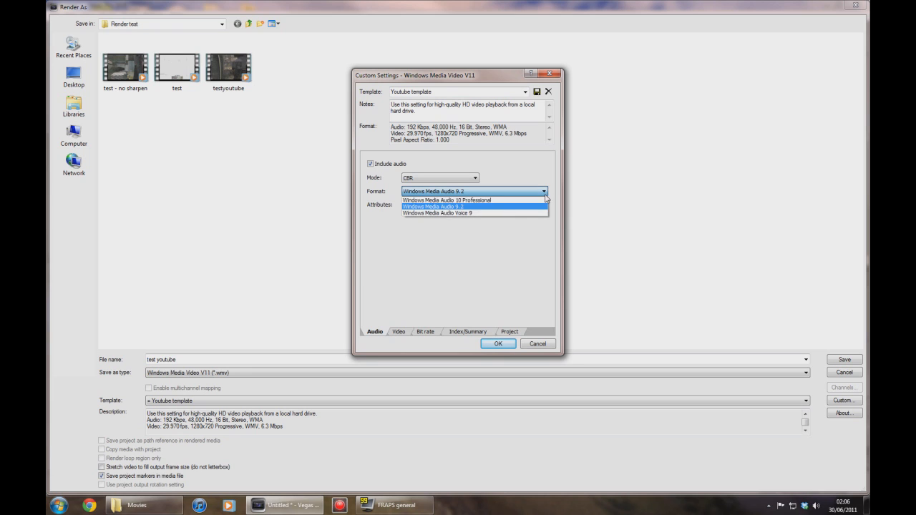
left_click(514, 201)
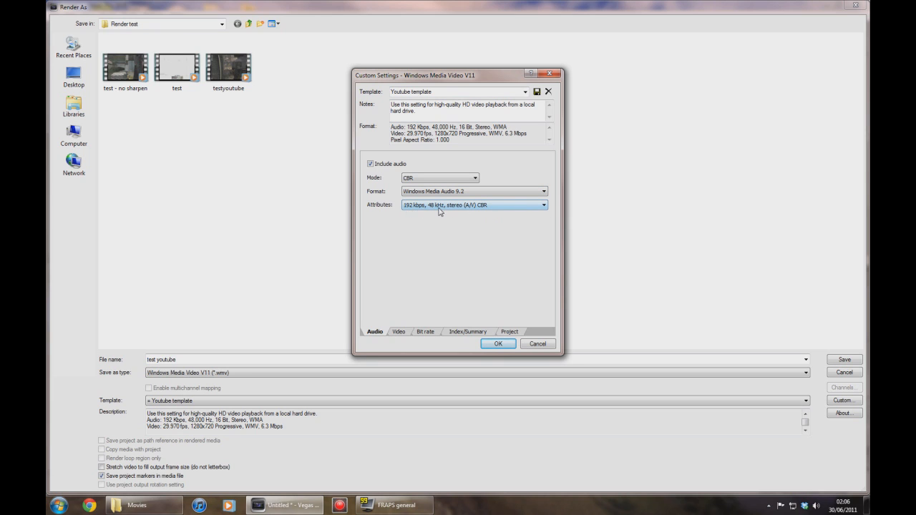
left_click(538, 208)
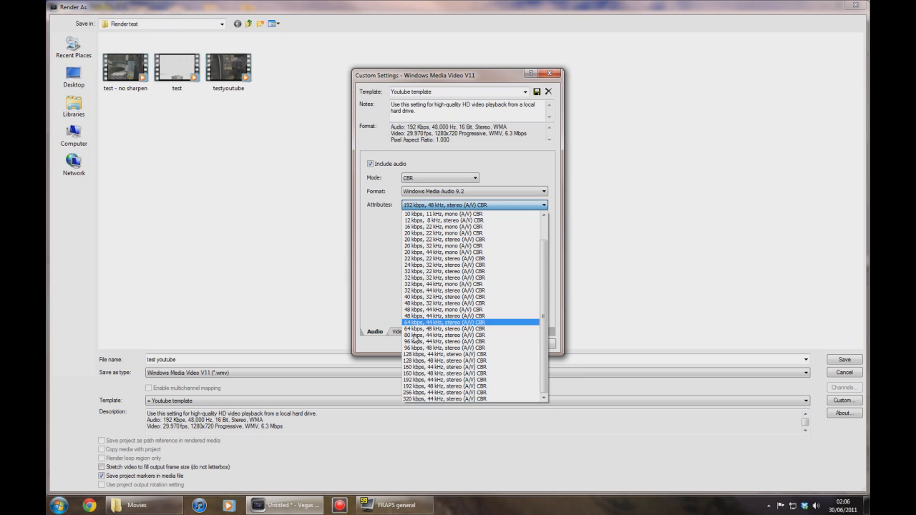
left_click(442, 387)
Set the video format to Windows Media Video 9, raise video smoothness toward Sharpest, and confirm the custom settings.
left_click(398, 331)
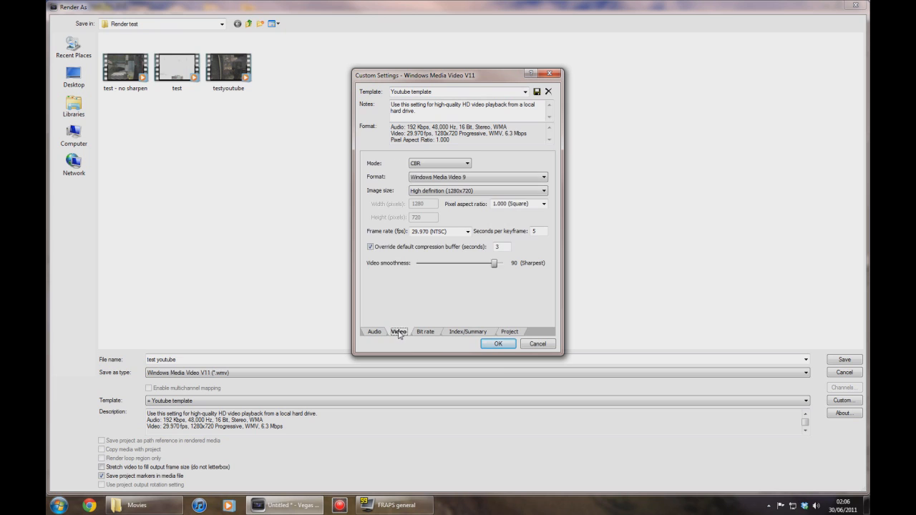
left_click(546, 178)
left_click(499, 211)
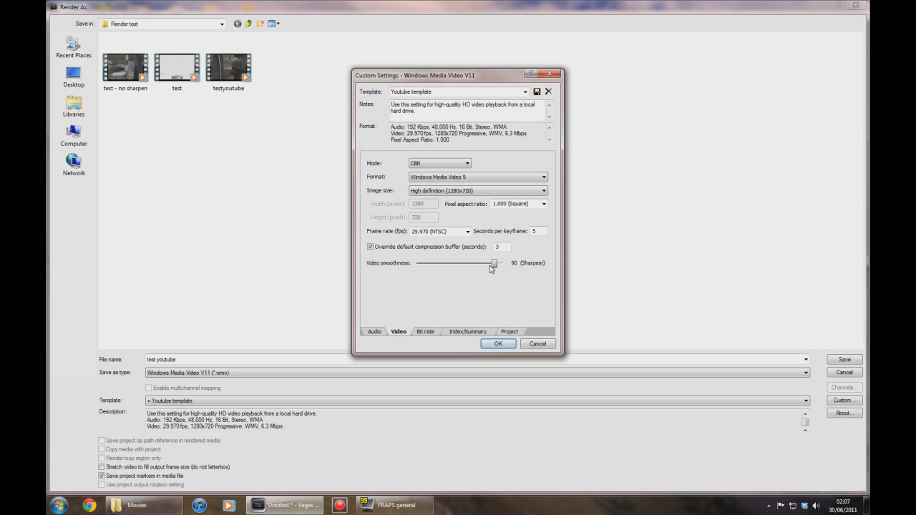
left_click_drag(492, 267, 512, 269)
left_click(495, 344)
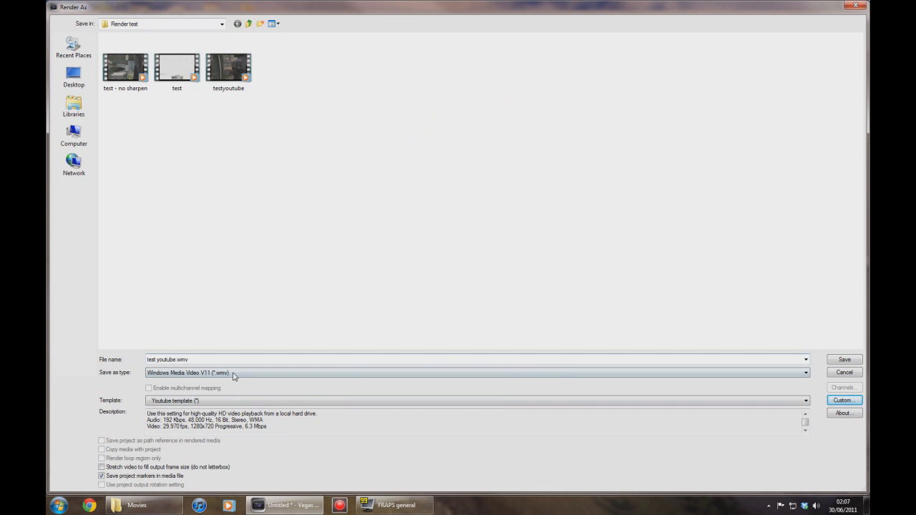
Render test youtube.wmv, then open the finished file and play it in the media player before closing it.
left_click(842, 360)
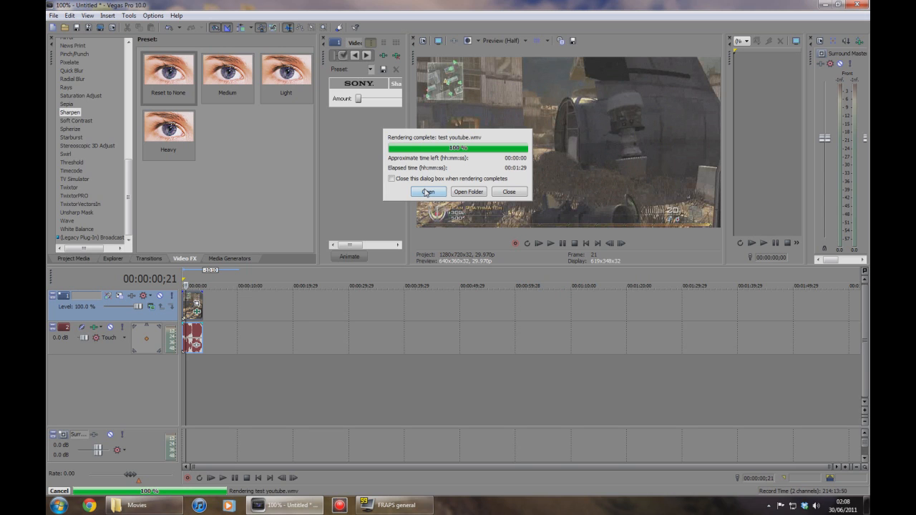
left_click(427, 192)
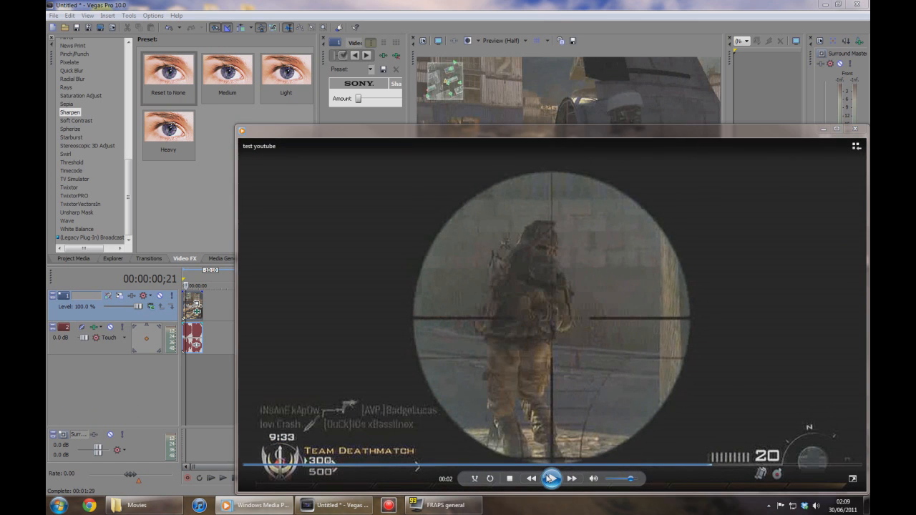
left_click(511, 239)
left_click_drag(537, 128, 485, 75)
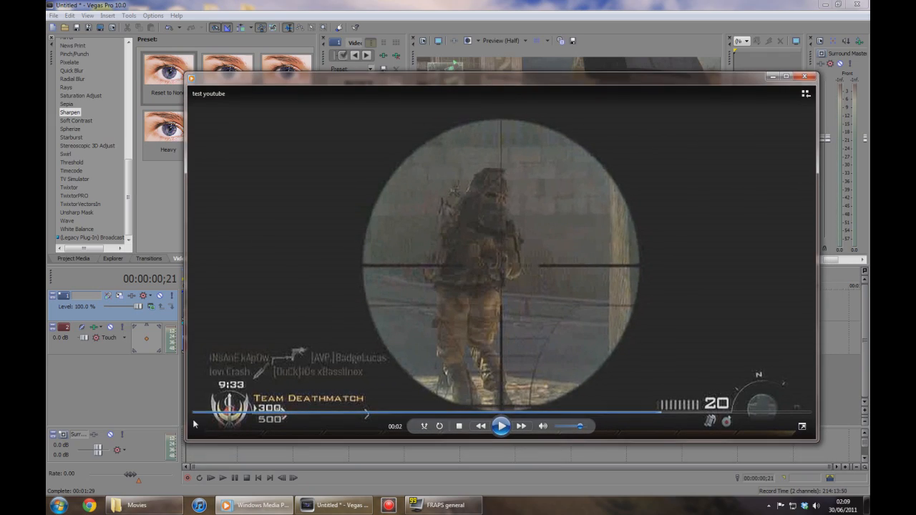
left_click(500, 426)
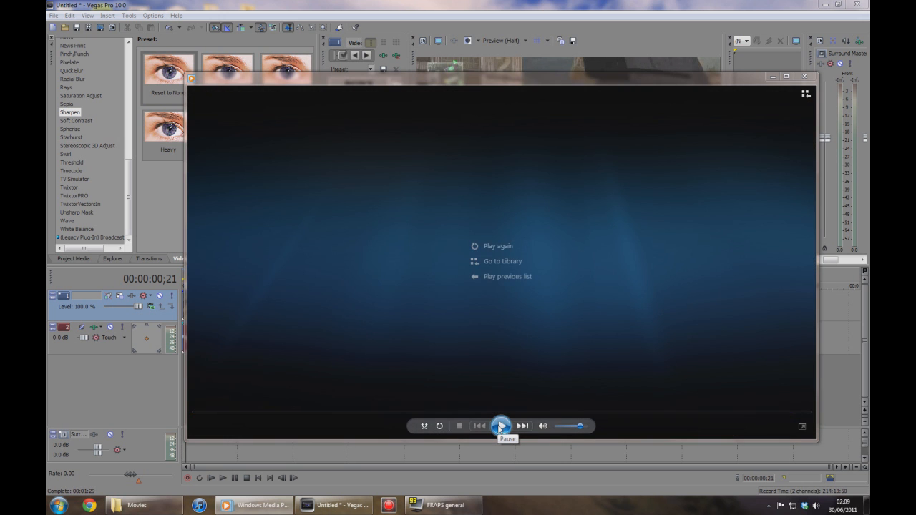
left_click(804, 76)
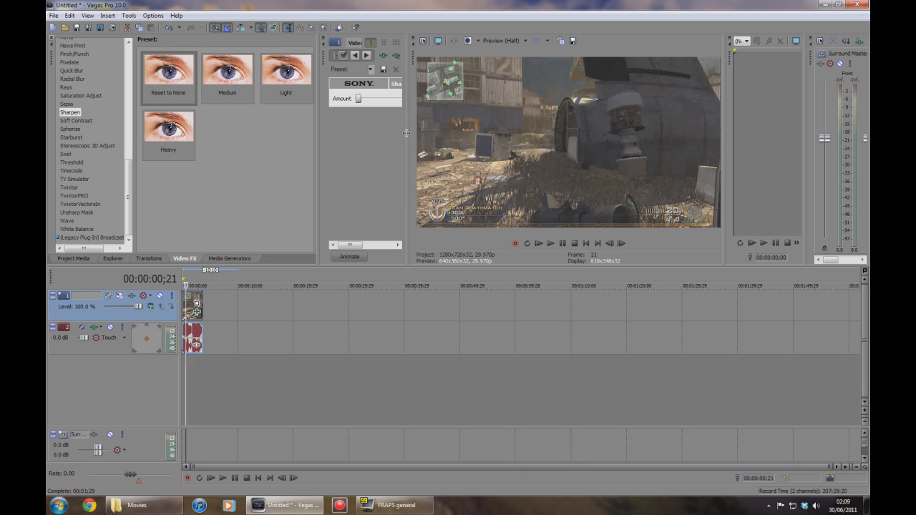
Close Vegas Pro without saving the project.
mouse_move(409, 133)
left_mouse_down()
mouse_move(423, 130)
mouse_move(398, 134)
left_mouse_up()
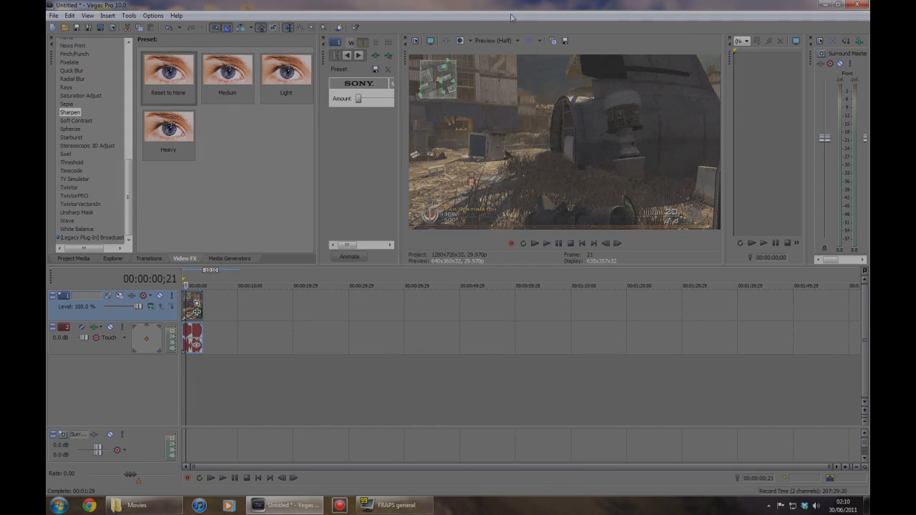
left_click(857, 5)
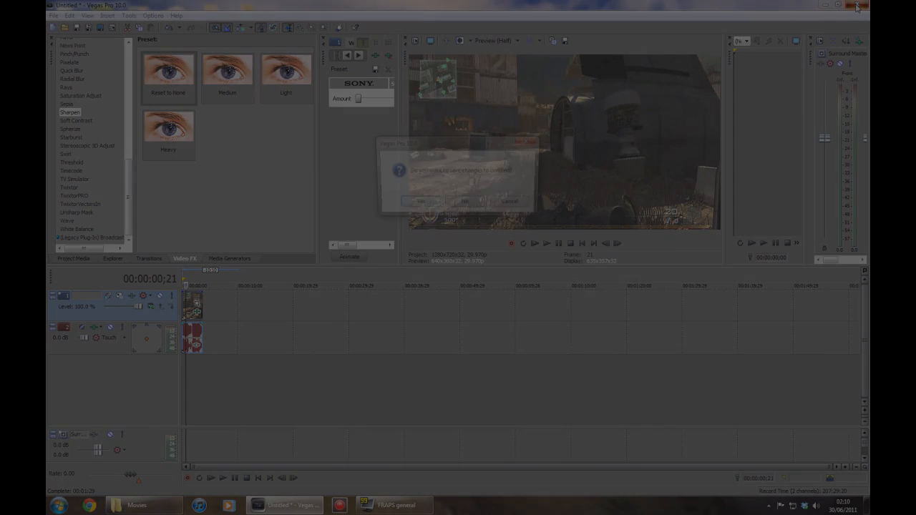
left_click(465, 204)
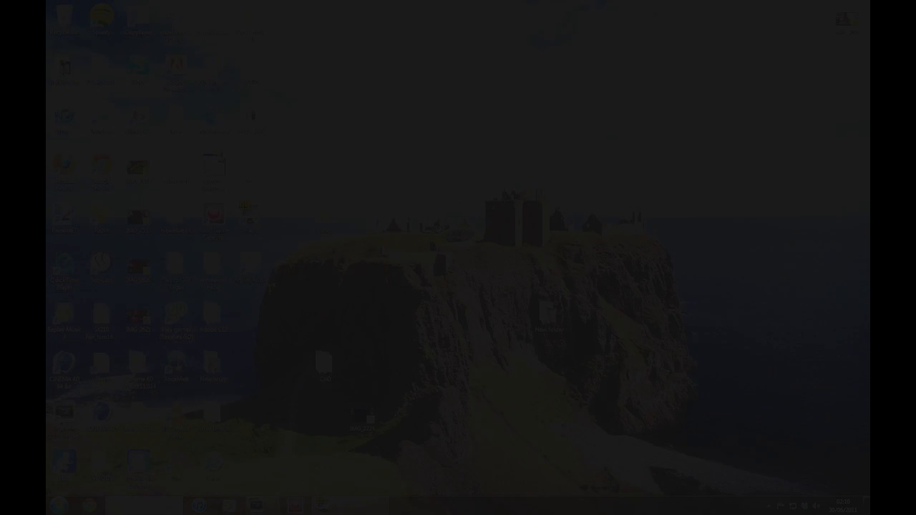